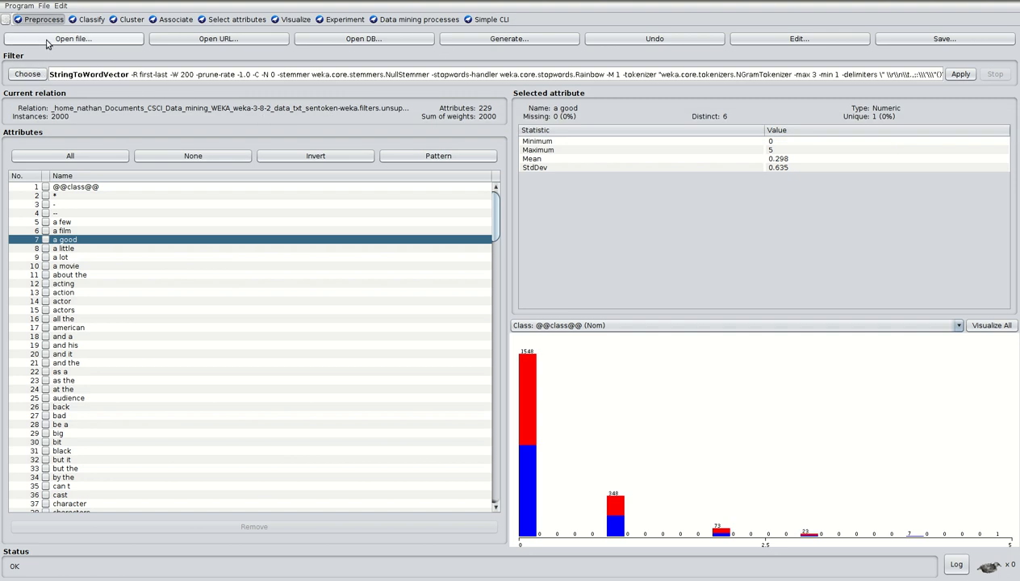
Step: Open the IMBD.arff data set from the data folder of weka-3-8-2
{"action": "left_click", "coordinate": [48, 40]}
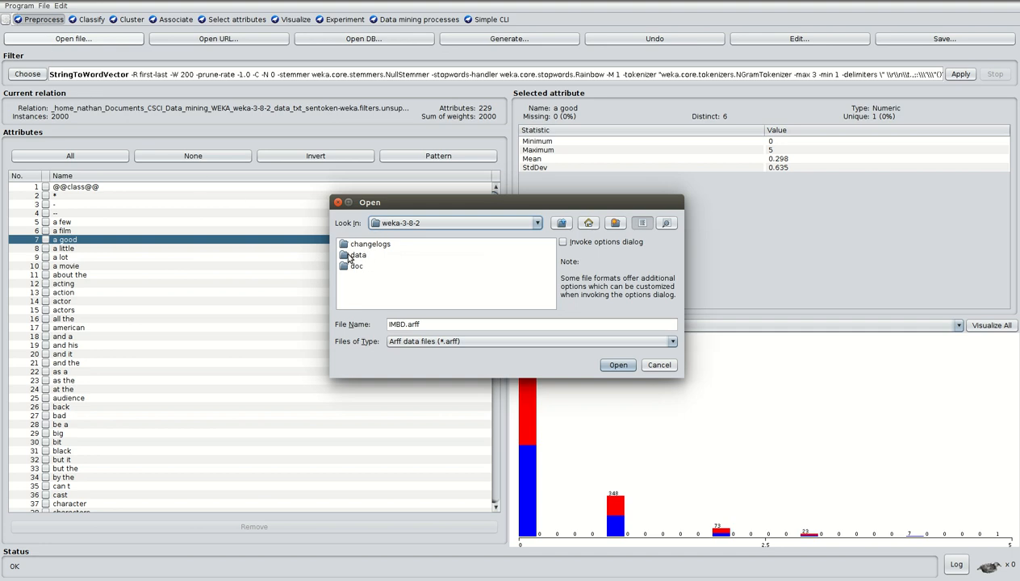
{"action": "double_click", "coordinate": [348, 256]}
{"action": "left_click_drag", "start_coordinate": [368, 304], "coordinate": [402, 304]}
{"action": "left_click", "coordinate": [464, 246]}
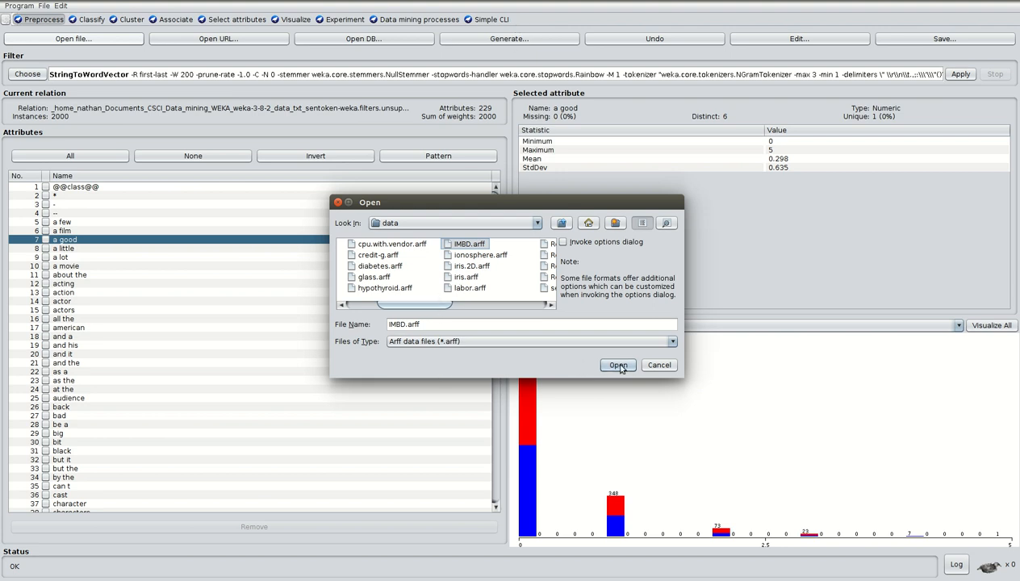
{"action": "left_click", "coordinate": [618, 365]}
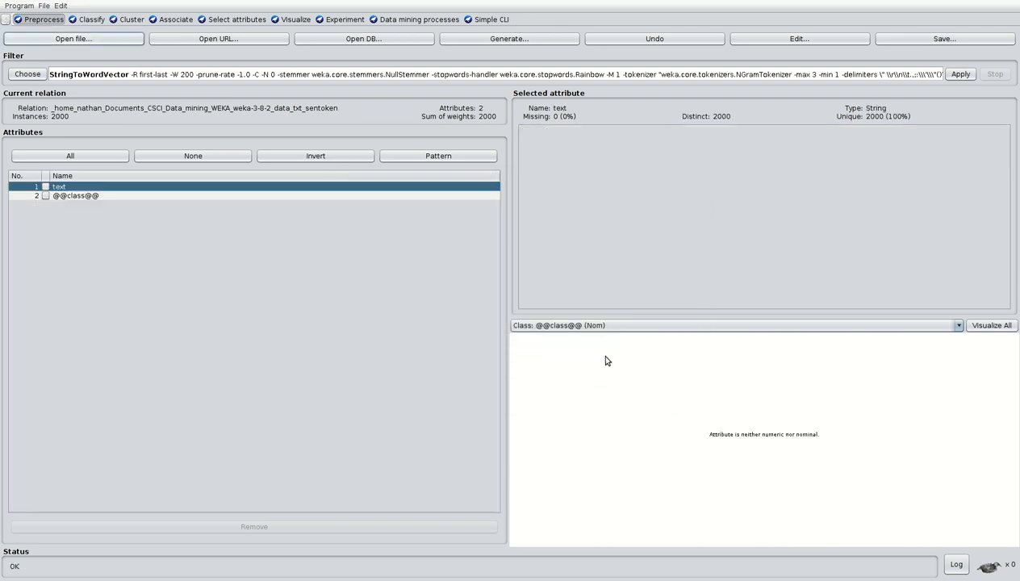
Step: Choose the unsupervised attribute filter StringToWordVector for the loaded data set
{"action": "left_click", "coordinate": [27, 75]}
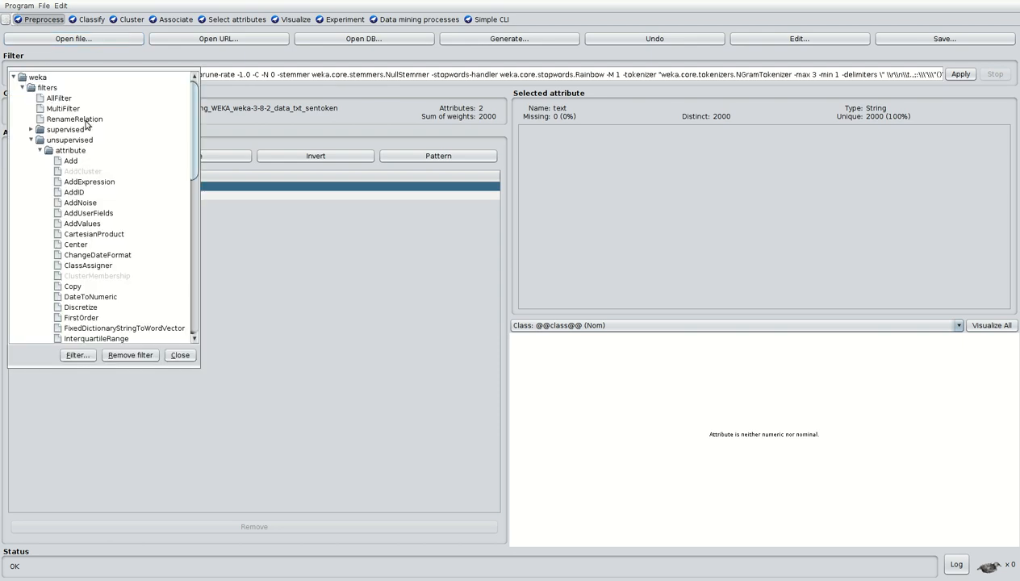
{"action": "scroll", "coordinate": [97, 207], "scroll_direction": "down", "scroll_amount": 4}
{"action": "scroll", "coordinate": [98, 209], "scroll_direction": "up", "scroll_amount": 4}
{"action": "scroll", "coordinate": [107, 188], "scroll_direction": "down", "scroll_amount": 4}
{"action": "scroll", "coordinate": [107, 188], "scroll_direction": "down", "scroll_amount": 8}
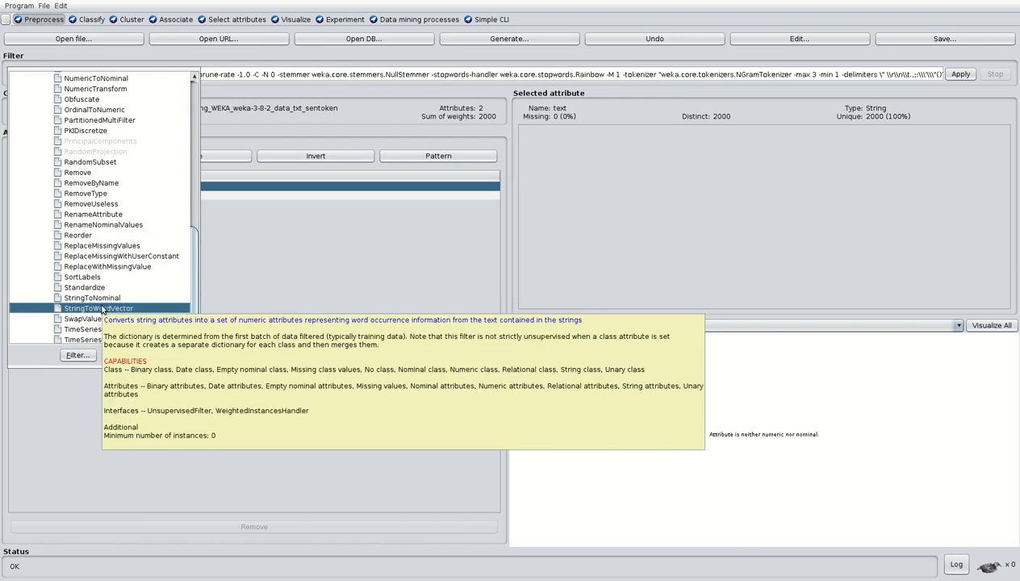
{"action": "left_click", "coordinate": [101, 308]}
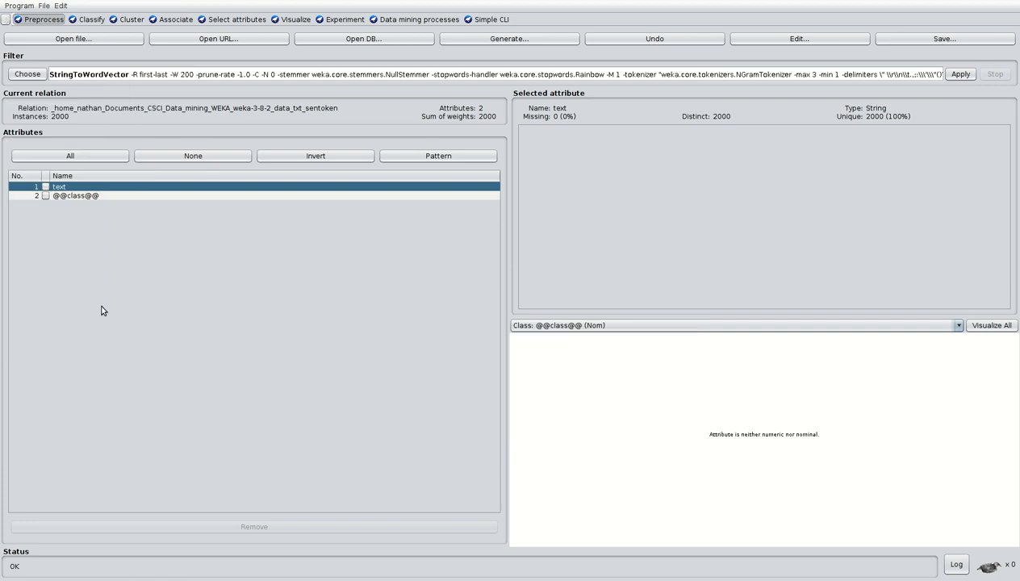
Step: Accept the StringToWordVector options with 200 words to keep and apply the filter to the data
{"action": "left_click", "coordinate": [428, 76]}
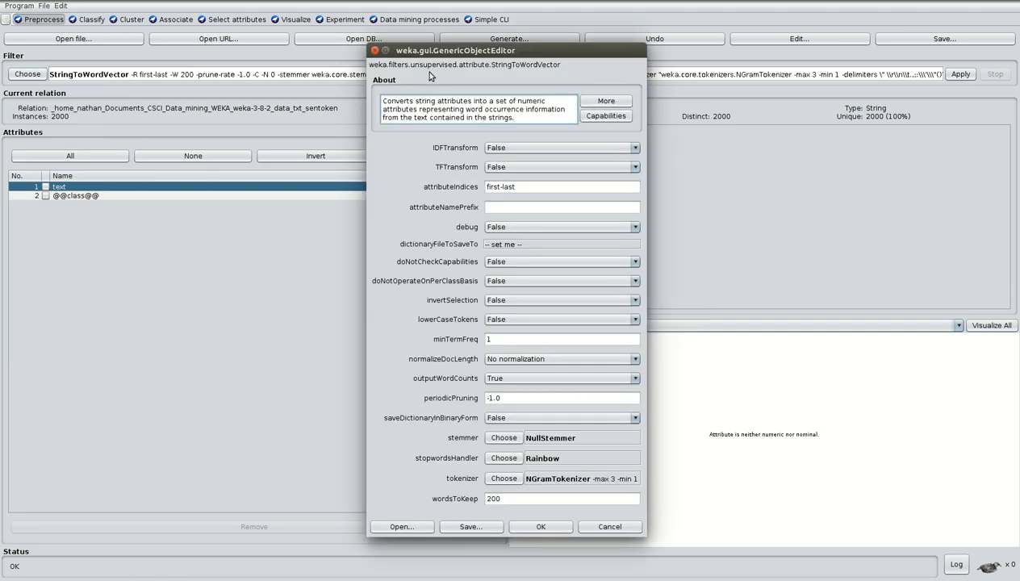
{"action": "left_click", "coordinate": [508, 499]}
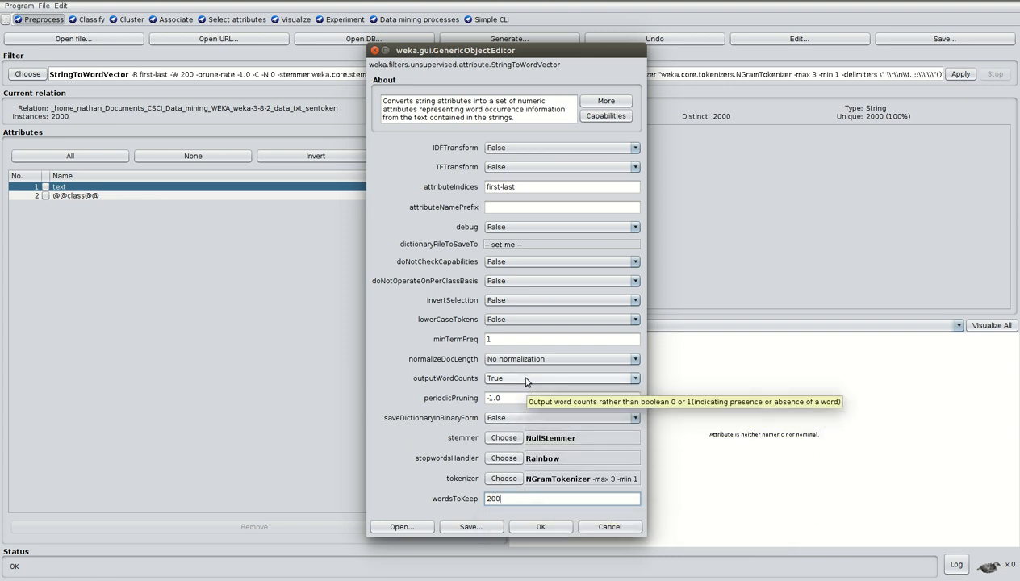
{"action": "left_click", "coordinate": [534, 526]}
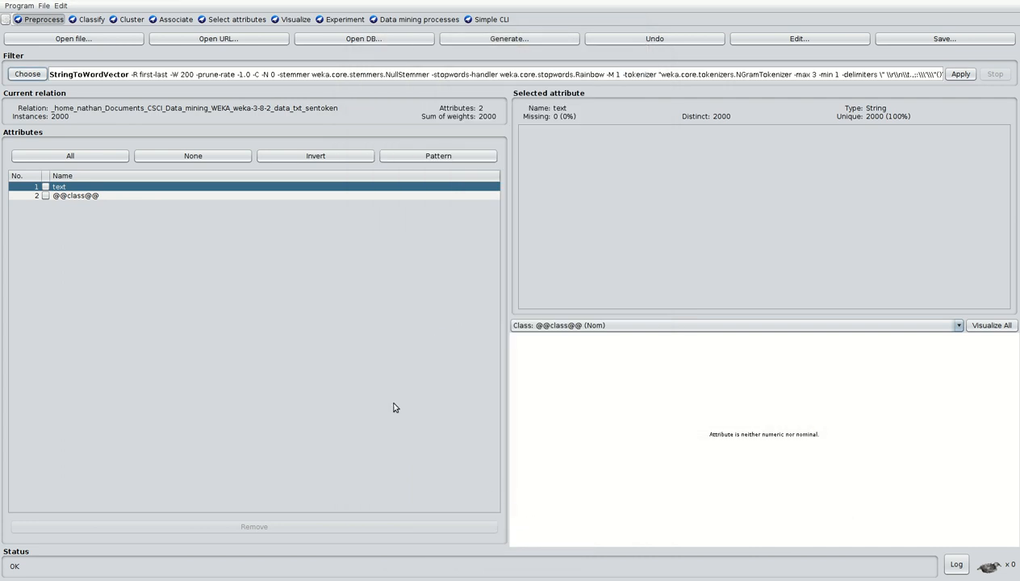
{"action": "left_click", "coordinate": [962, 75]}
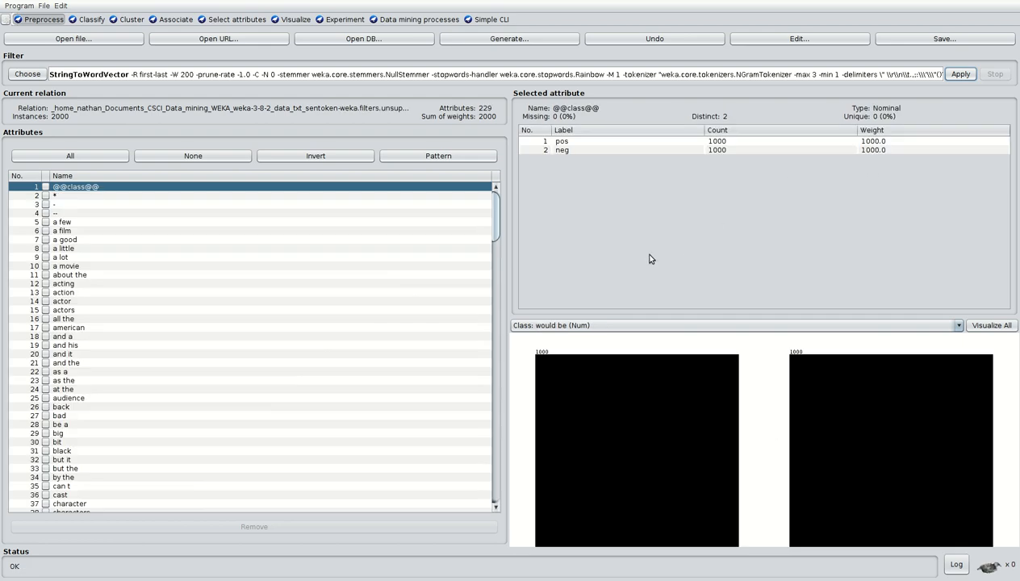
{"action": "mouse_move", "coordinate": [498, 219]}
{"action": "left_mouse_down"}
{"action": "mouse_move", "coordinate": [503, 485]}
{"action": "mouse_move", "coordinate": [500, 205]}
{"action": "left_mouse_up"}
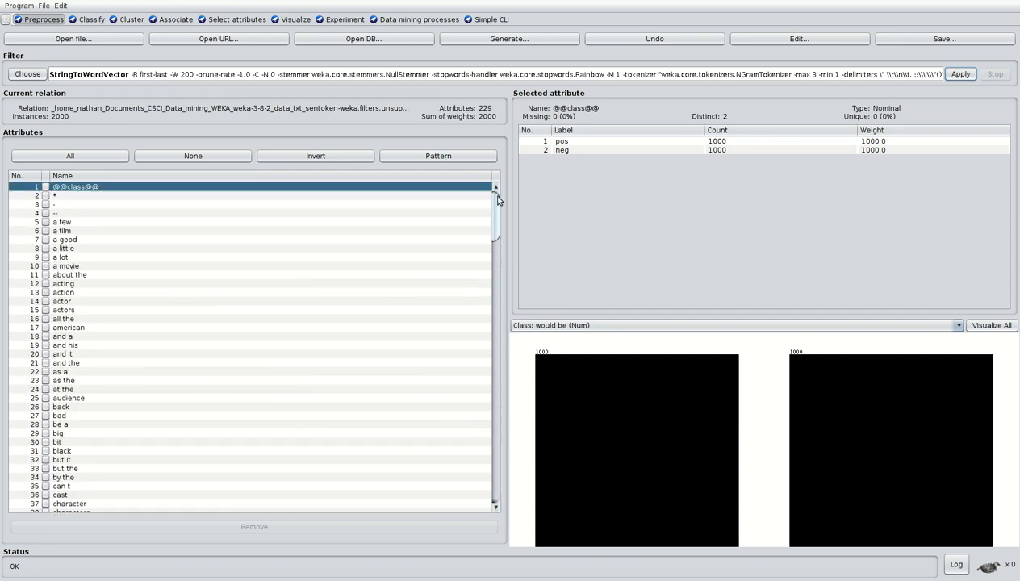
{"action": "left_click", "coordinate": [960, 326]}
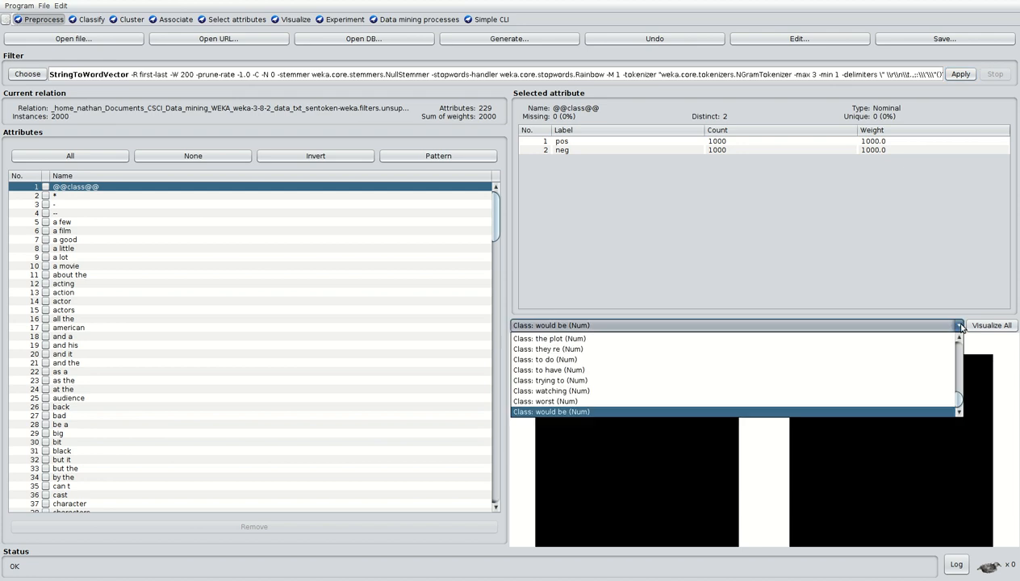
{"action": "left_click_drag", "start_coordinate": [954, 394], "coordinate": [952, 333]}
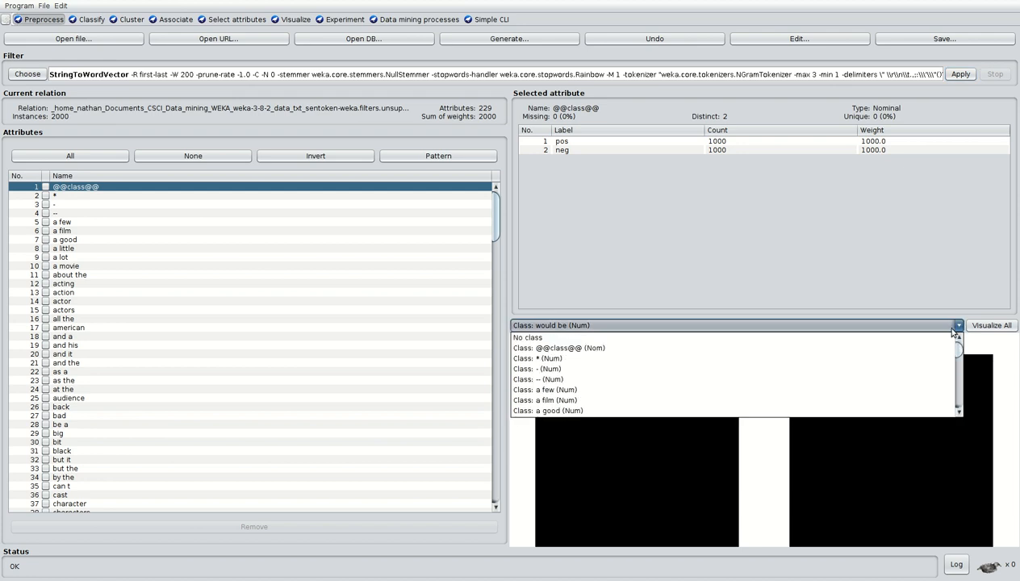
{"action": "left_click", "coordinate": [801, 348]}
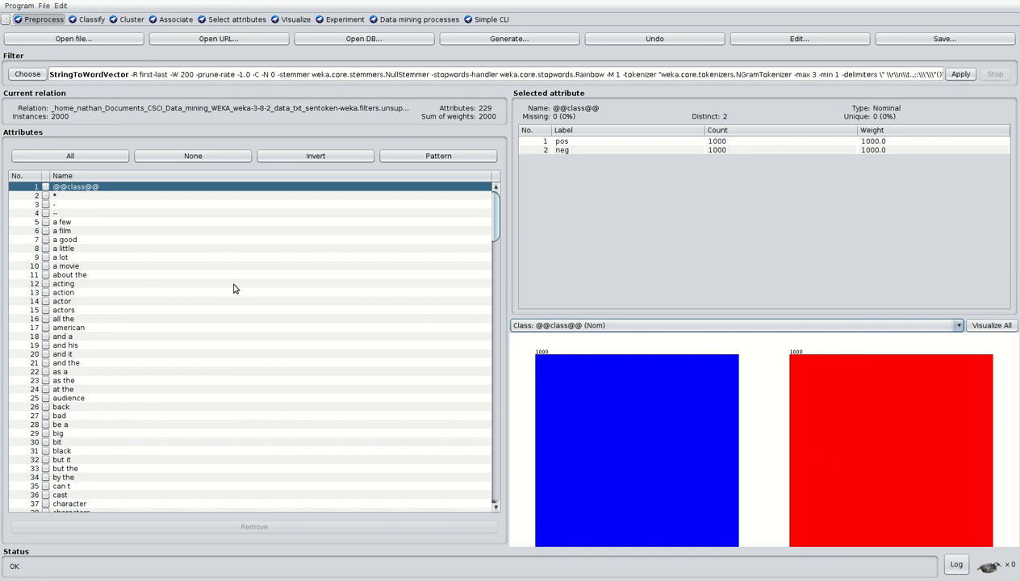
Step: Examine the statistics and class distribution of attributes such as "a film", "a lot", "actor" and "and the"
{"action": "left_click", "coordinate": [88, 231]}
{"action": "left_click", "coordinate": [76, 258]}
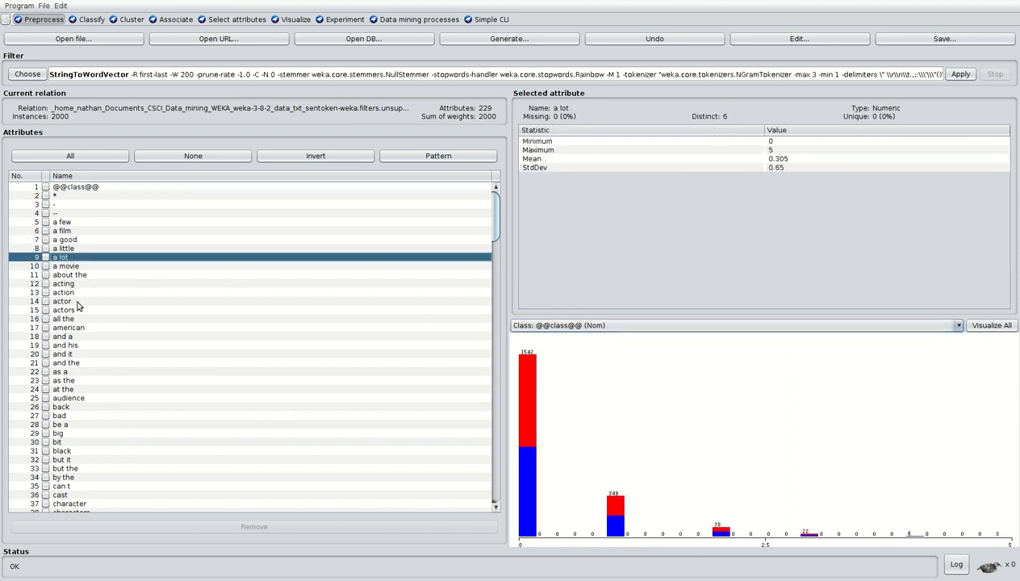
{"action": "left_click", "coordinate": [79, 301]}
{"action": "left_click", "coordinate": [78, 362]}
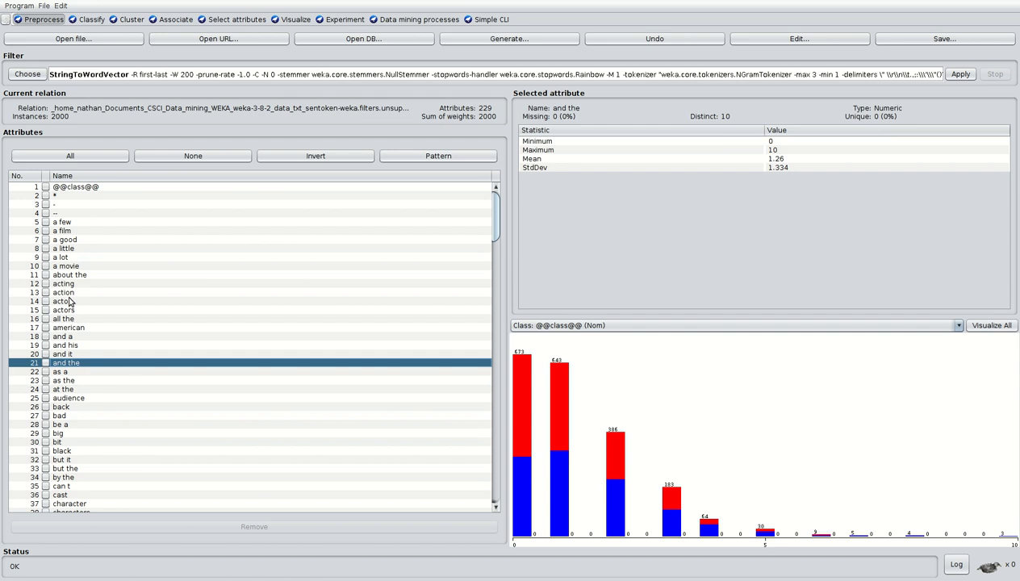
{"action": "left_click", "coordinate": [72, 300]}
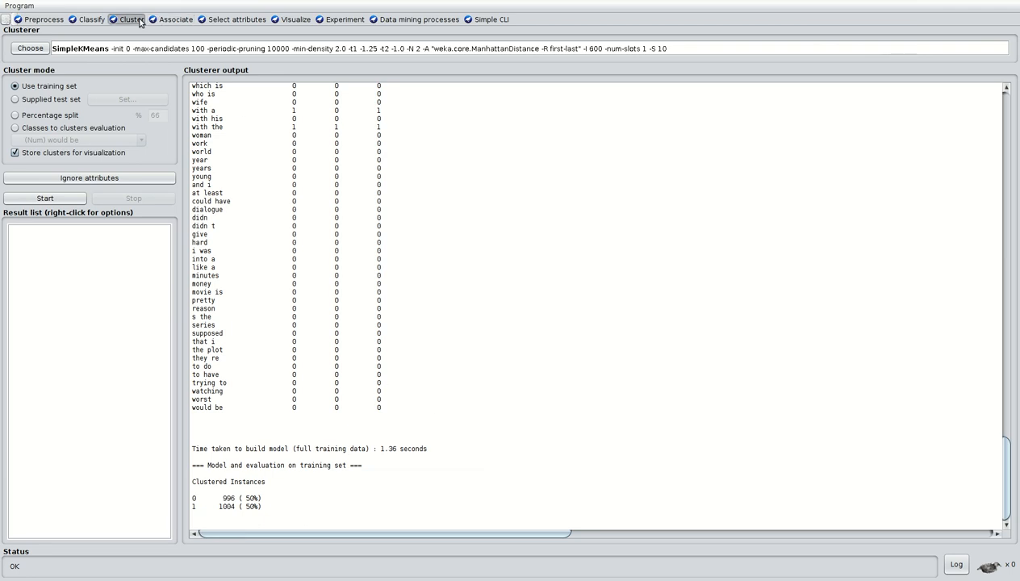
Step: Run SimpleKMeans clustering on the training set with ManhattanDistance, 2 clusters and 600 maximum iterations, and review the output
{"action": "left_click", "coordinate": [30, 49]}
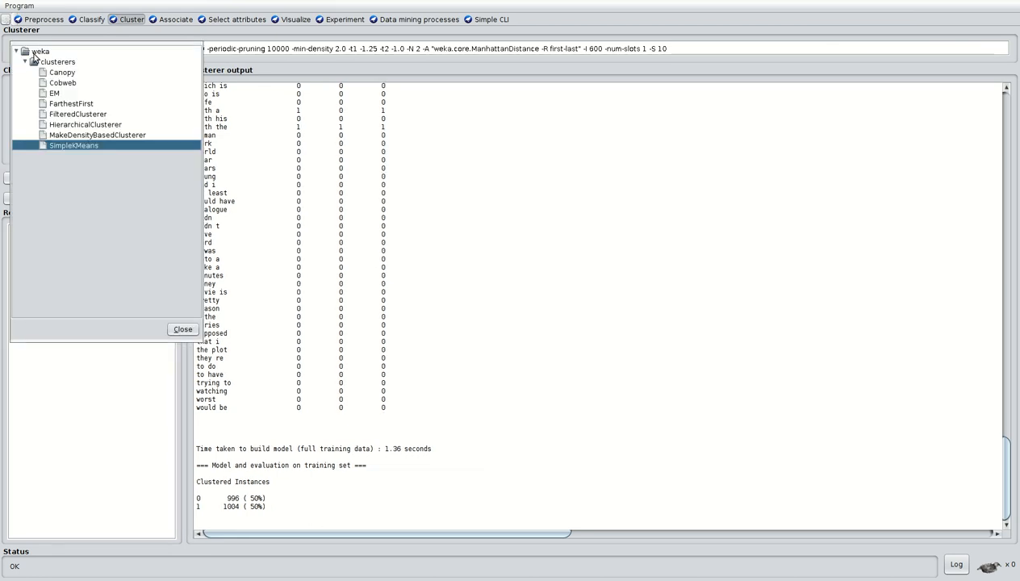
{"action": "left_click", "coordinate": [84, 146]}
{"action": "left_click", "coordinate": [341, 52]}
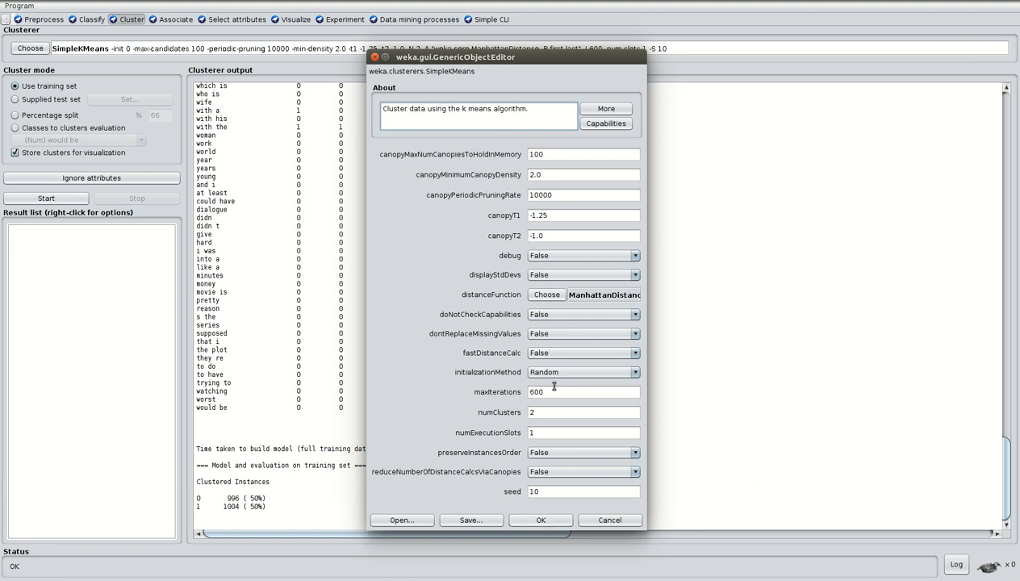
{"action": "left_click", "coordinate": [537, 520]}
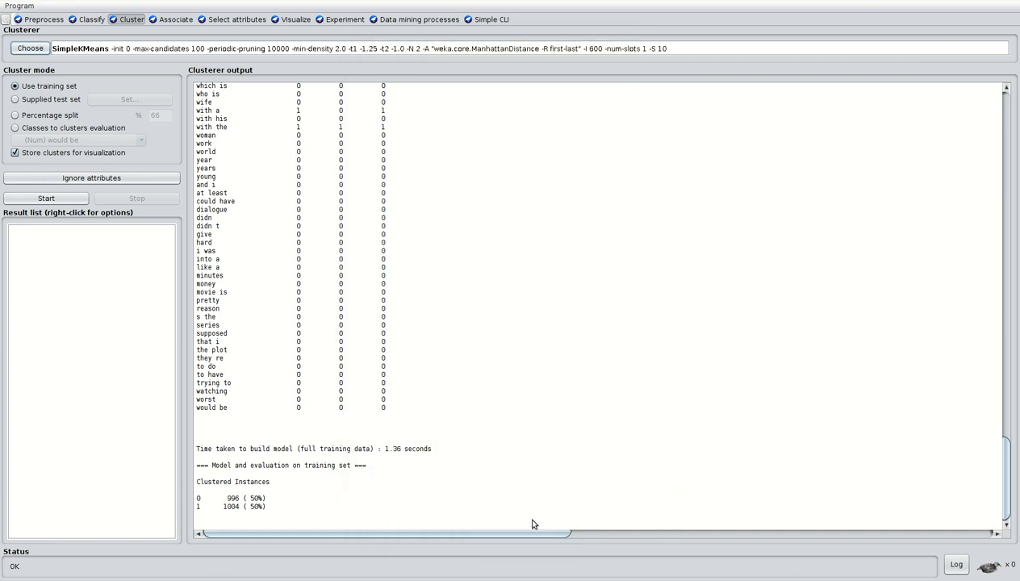
{"action": "left_click", "coordinate": [75, 197]}
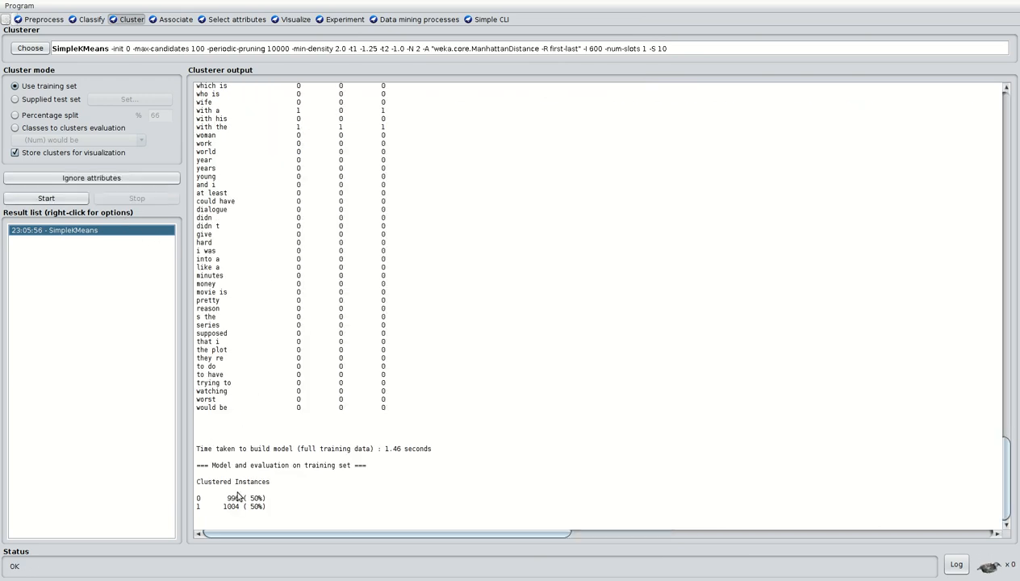
{"action": "left_click_drag", "start_coordinate": [1007, 498], "coordinate": [994, 165]}
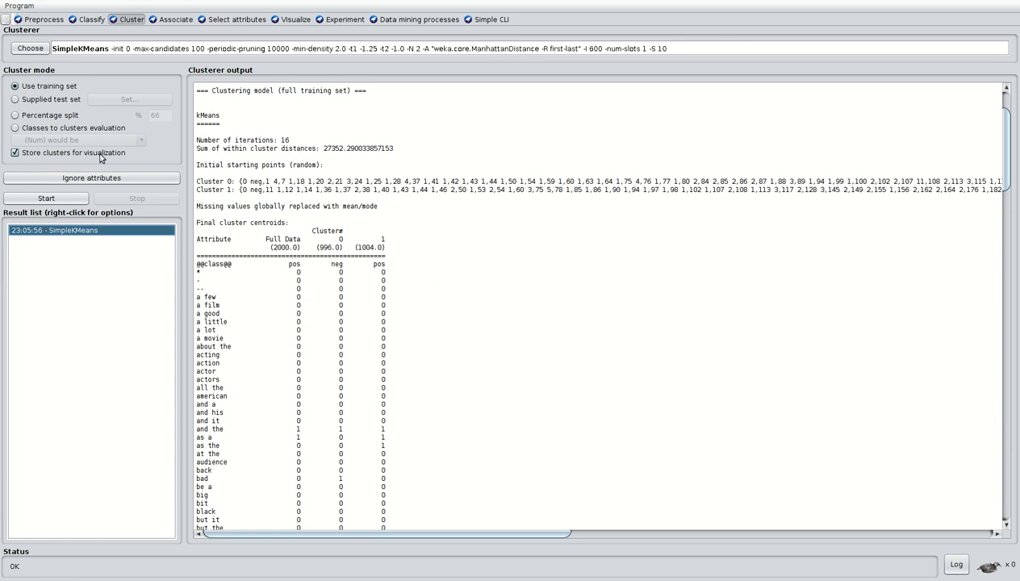
Step: Visualize the cluster assignments of the Manhattan run, plotting "as a" on X against "a few" on Y, and close the plot
{"action": "right_click", "coordinate": [93, 228]}
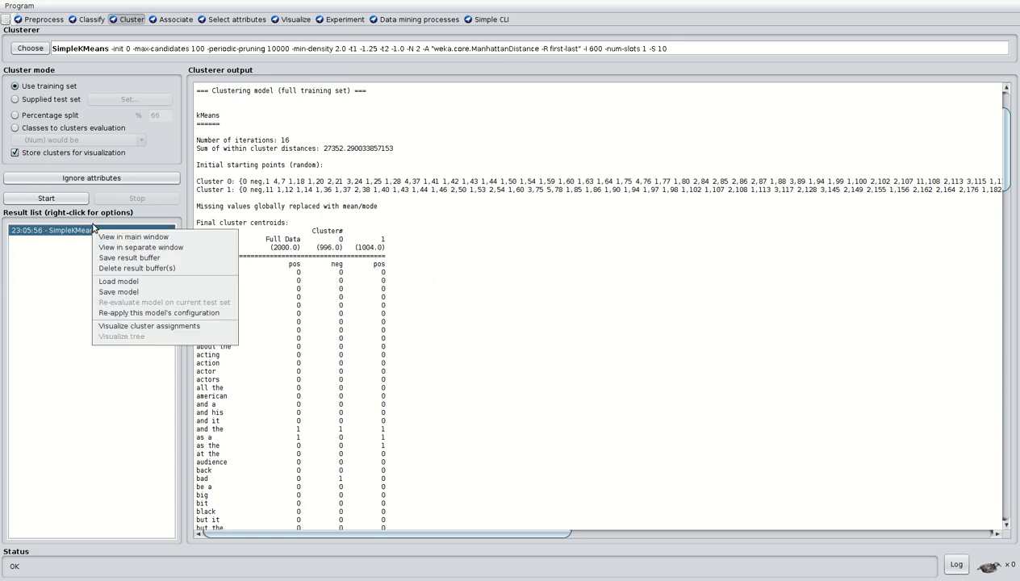
{"action": "left_click", "coordinate": [171, 327]}
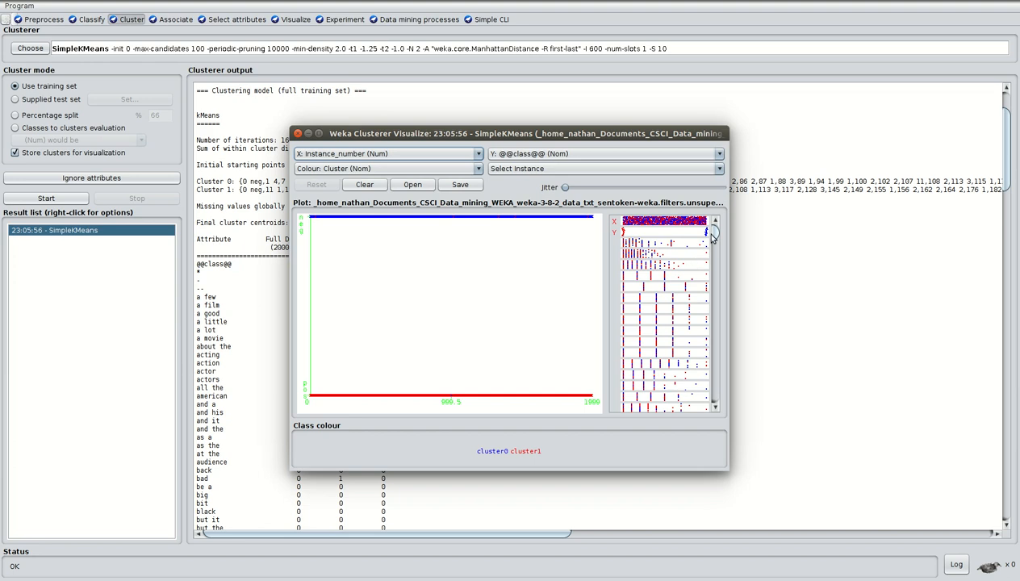
{"action": "scroll", "coordinate": [712, 240], "scroll_direction": "down", "scroll_amount": 3}
{"action": "left_click", "coordinate": [678, 287]}
{"action": "left_click", "coordinate": [658, 353]}
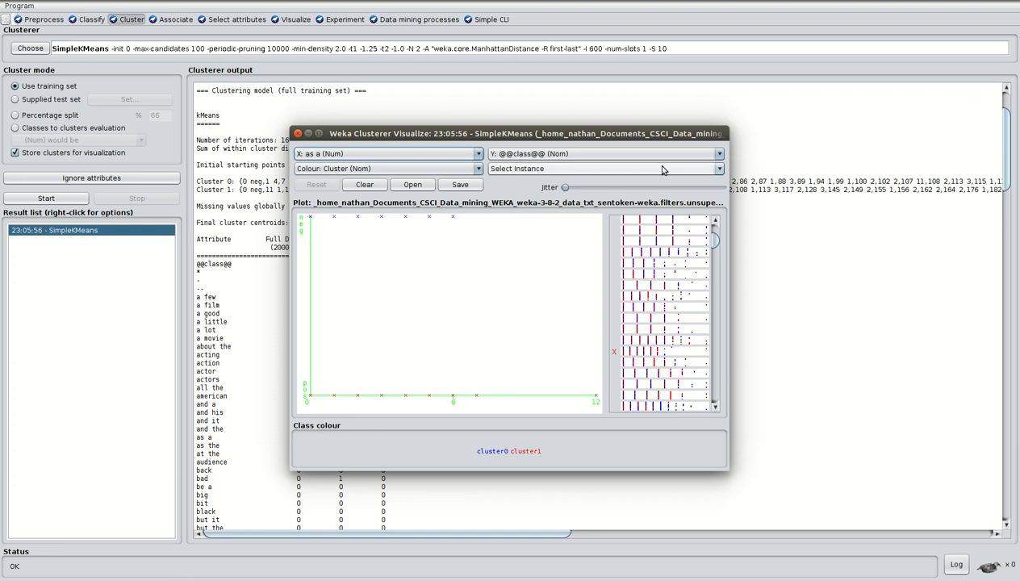
{"action": "left_click", "coordinate": [716, 157]}
{"action": "left_click", "coordinate": [664, 209]}
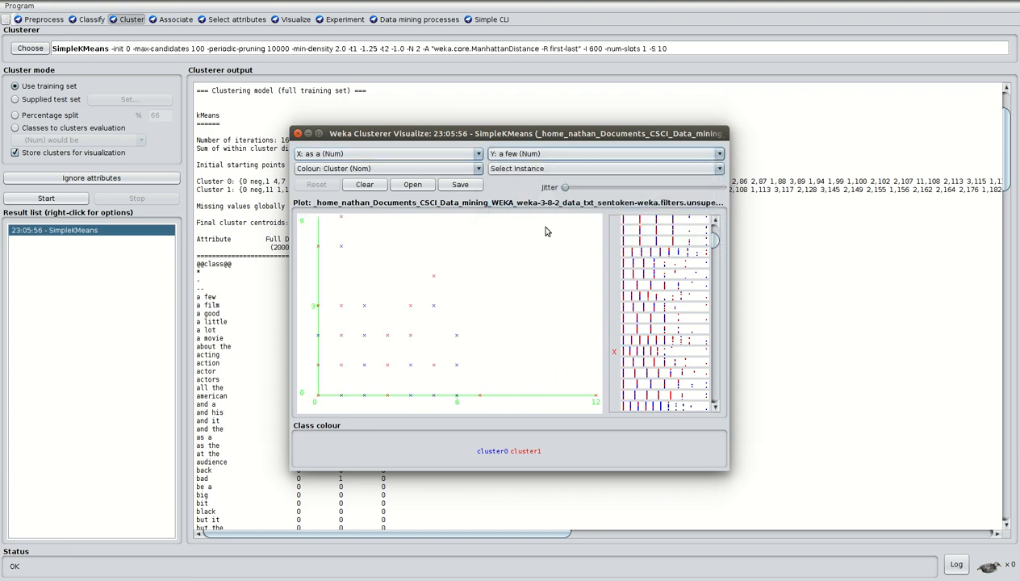
{"action": "left_click", "coordinate": [298, 134]}
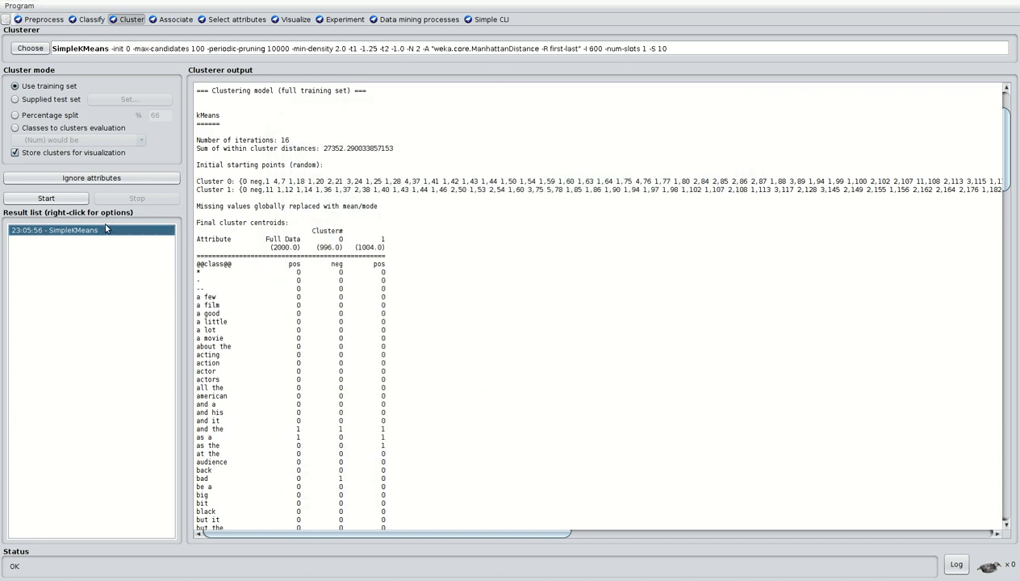
Step: Change the SimpleKMeans distance function to EuclideanDistance, rerun the clustering and review the model output
{"action": "left_click", "coordinate": [418, 47]}
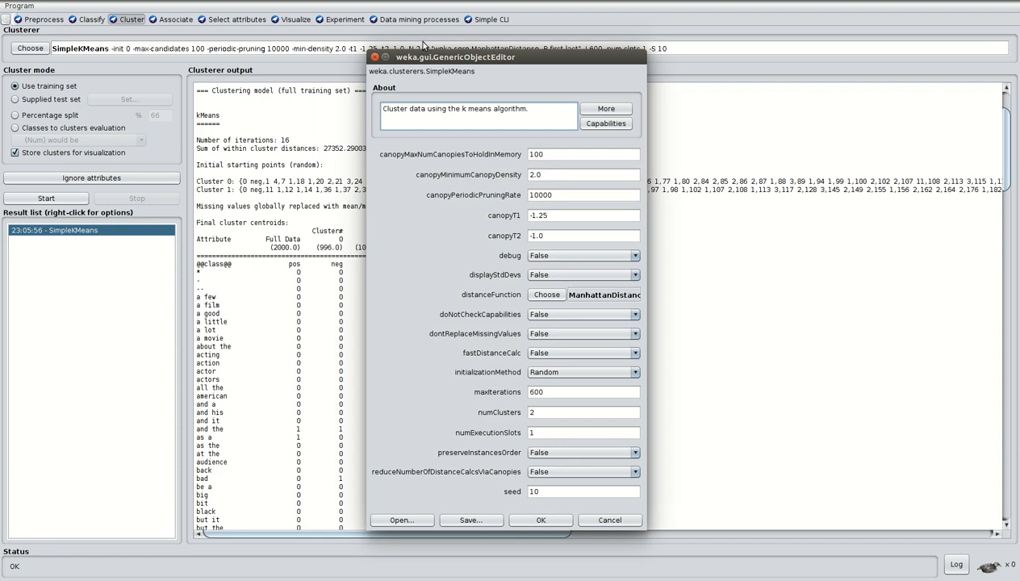
{"action": "left_click", "coordinate": [563, 293]}
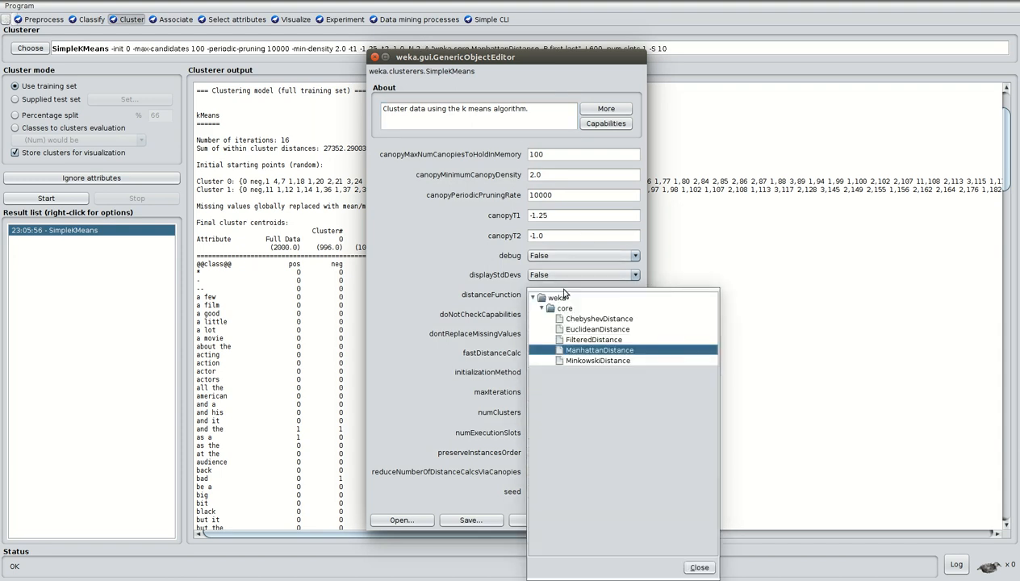
{"action": "left_click", "coordinate": [583, 331]}
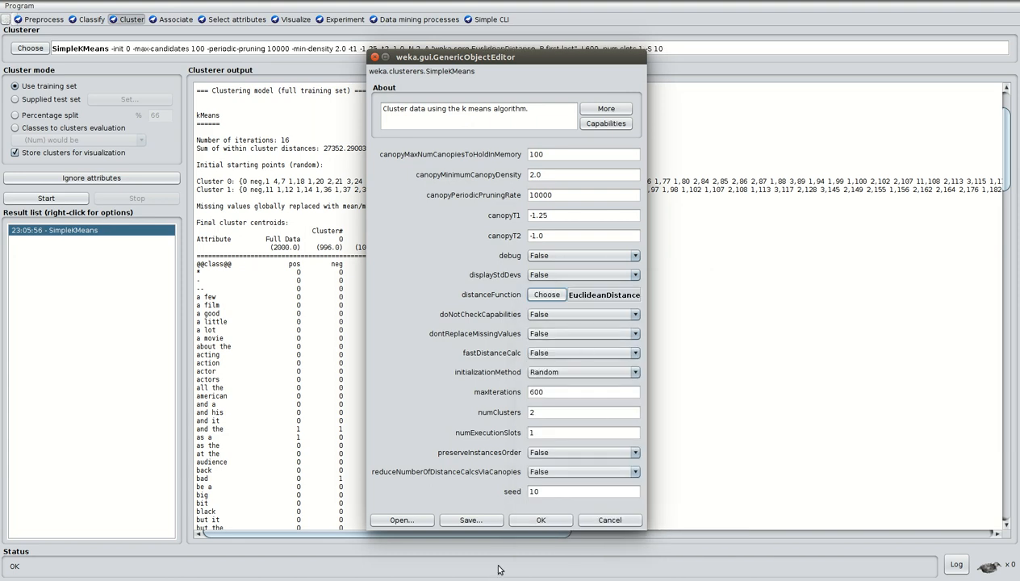
{"action": "left_click", "coordinate": [550, 521]}
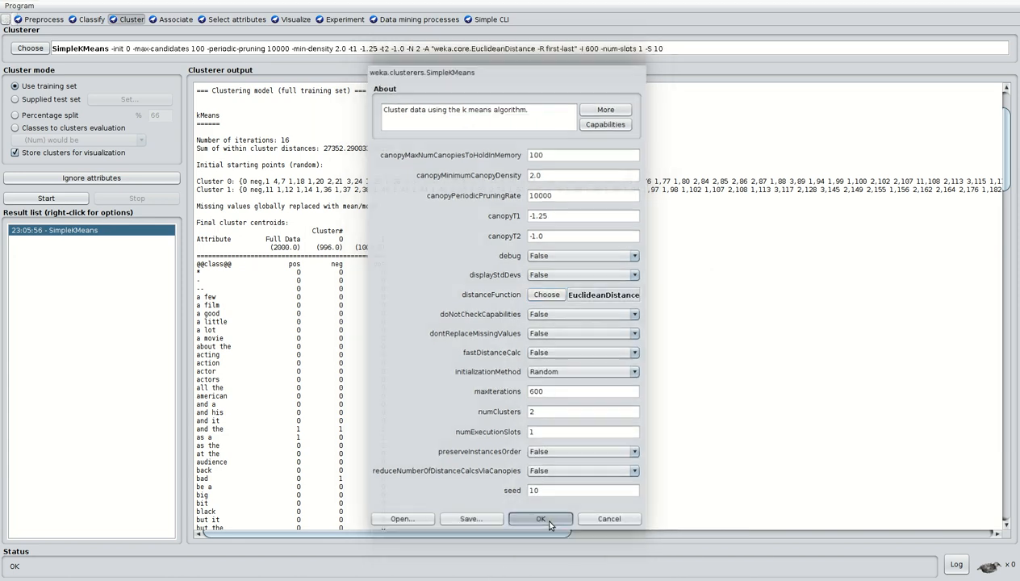
{"action": "left_click", "coordinate": [44, 200]}
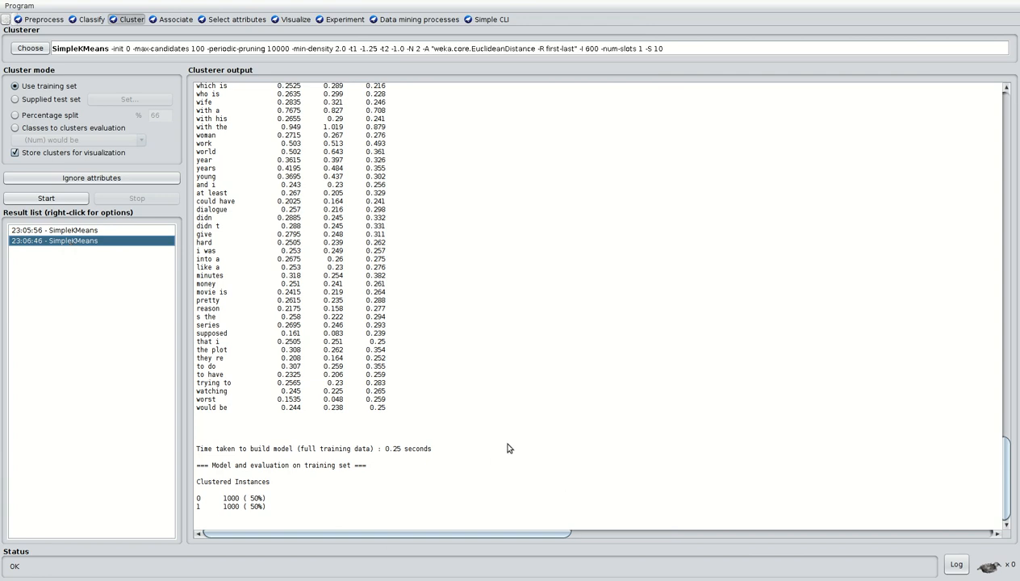
{"action": "left_click_drag", "start_coordinate": [1006, 489], "coordinate": [993, 260]}
{"action": "scroll", "coordinate": [986, 176], "scroll_direction": "up", "scroll_amount": 20}
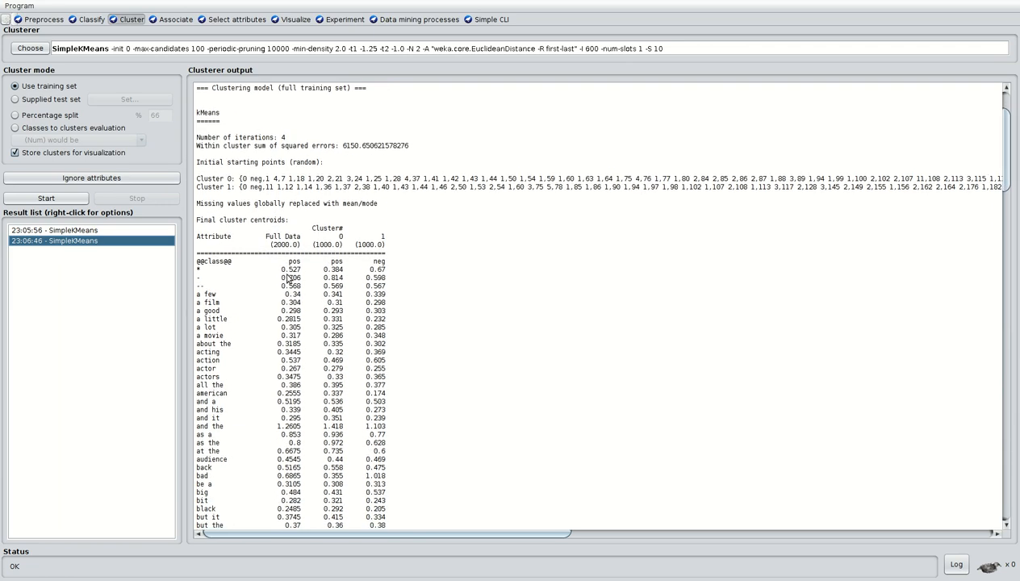
{"action": "right_click", "coordinate": [84, 241]}
{"action": "left_click", "coordinate": [115, 338]}
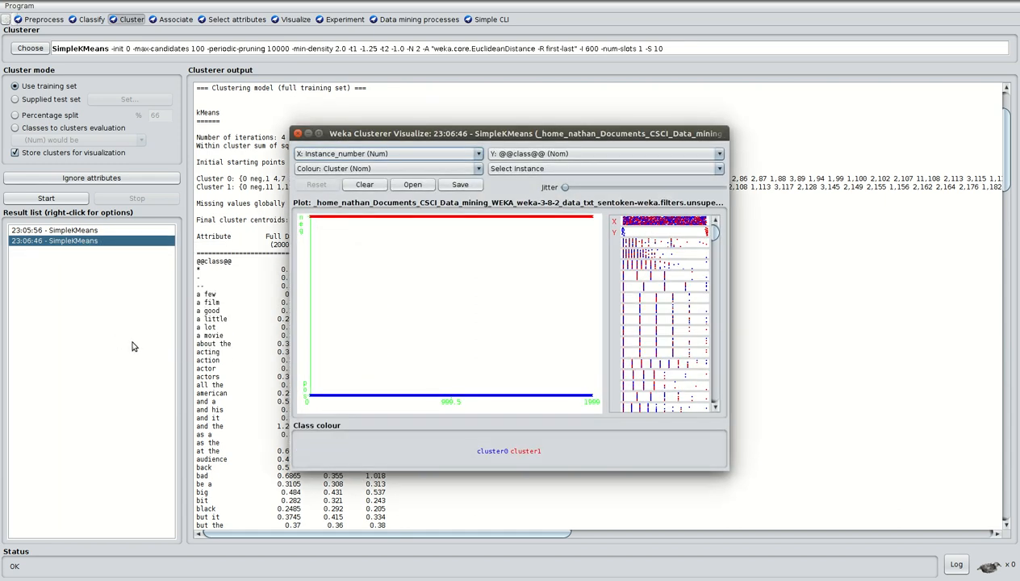
{"action": "left_click", "coordinate": [658, 331]}
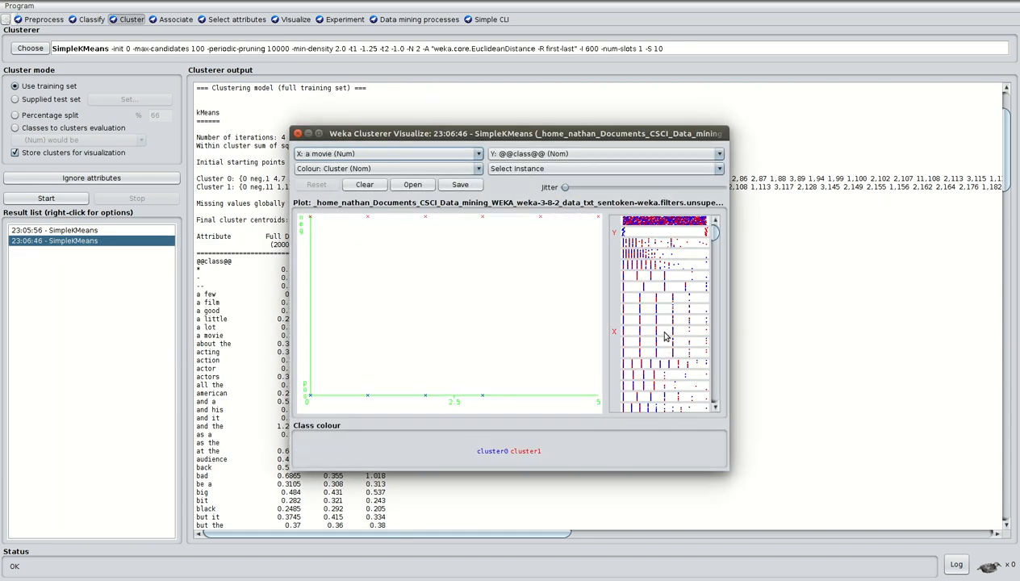
Step: Plot the Euclidean run's cluster assignments with "actors" on X against "a good" on Y, and close the plot
{"action": "left_click", "coordinate": [663, 377]}
{"action": "left_click", "coordinate": [660, 389]}
{"action": "left_click", "coordinate": [652, 153]}
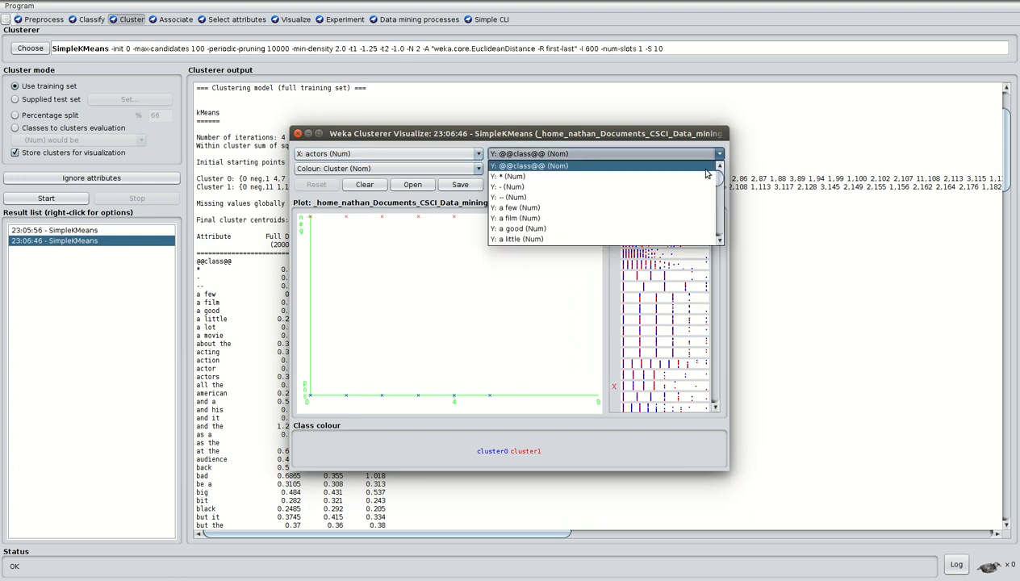
{"action": "left_click", "coordinate": [657, 229]}
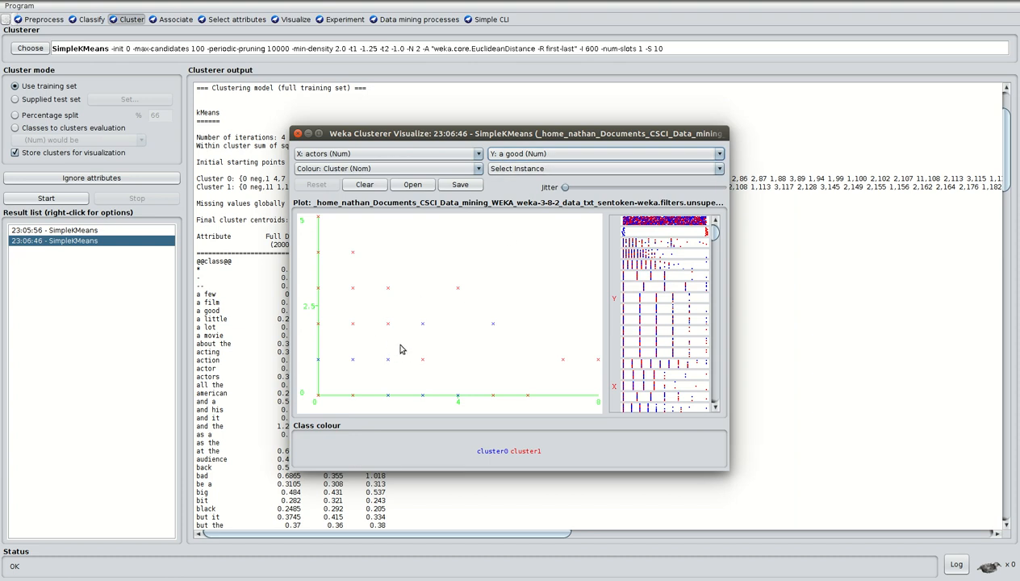
{"action": "left_click", "coordinate": [297, 133]}
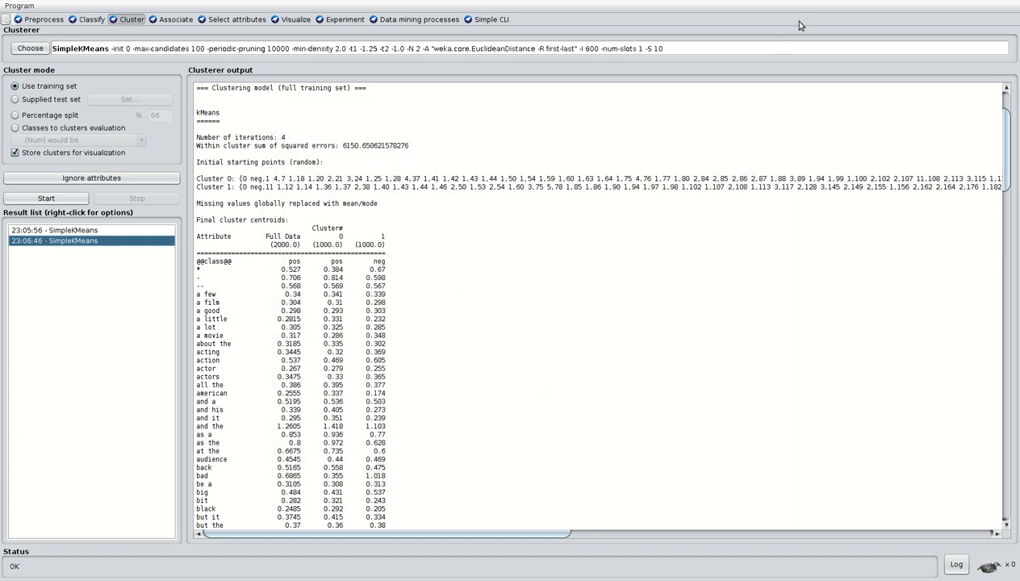
{"action": "left_click", "coordinate": [847, 1]}
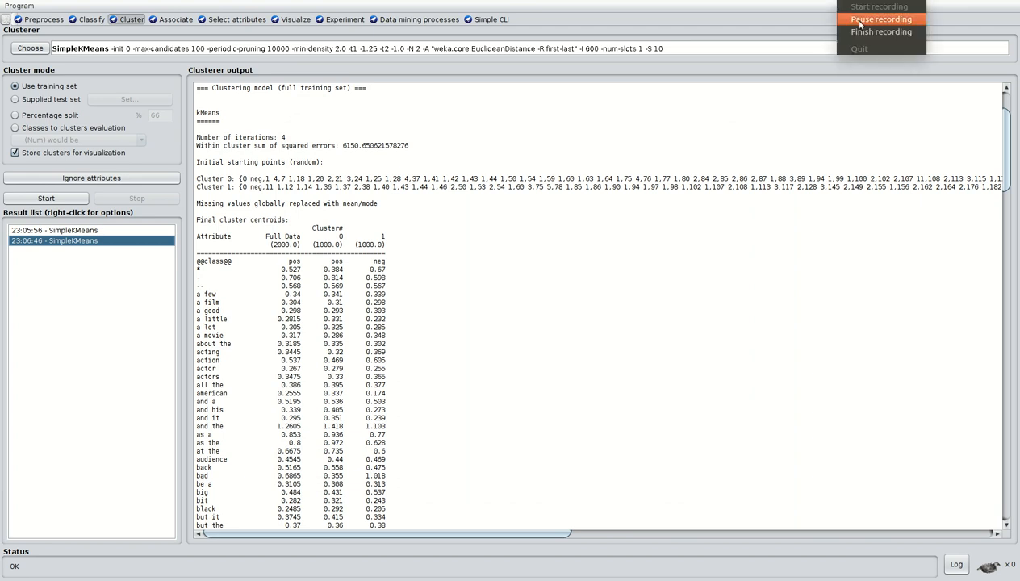
{"action": "left_click", "coordinate": [859, 23]}
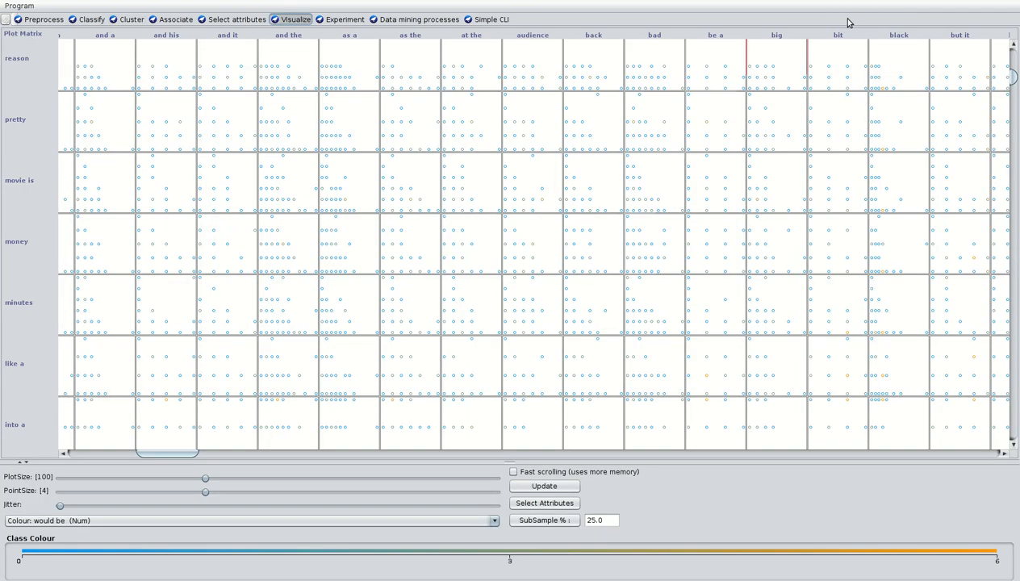
Step: Open the attribute plot matrix, try point size 1, and redraw the matrix with point size 5
{"action": "left_click", "coordinate": [291, 22]}
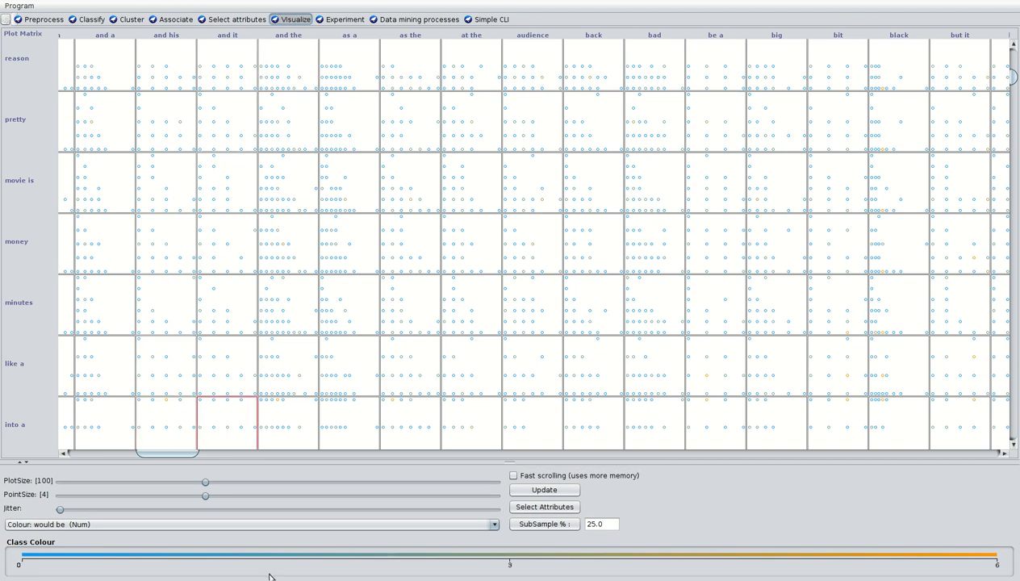
{"action": "left_click_drag", "start_coordinate": [205, 495], "coordinate": [56, 500]}
{"action": "left_click", "coordinate": [545, 490]}
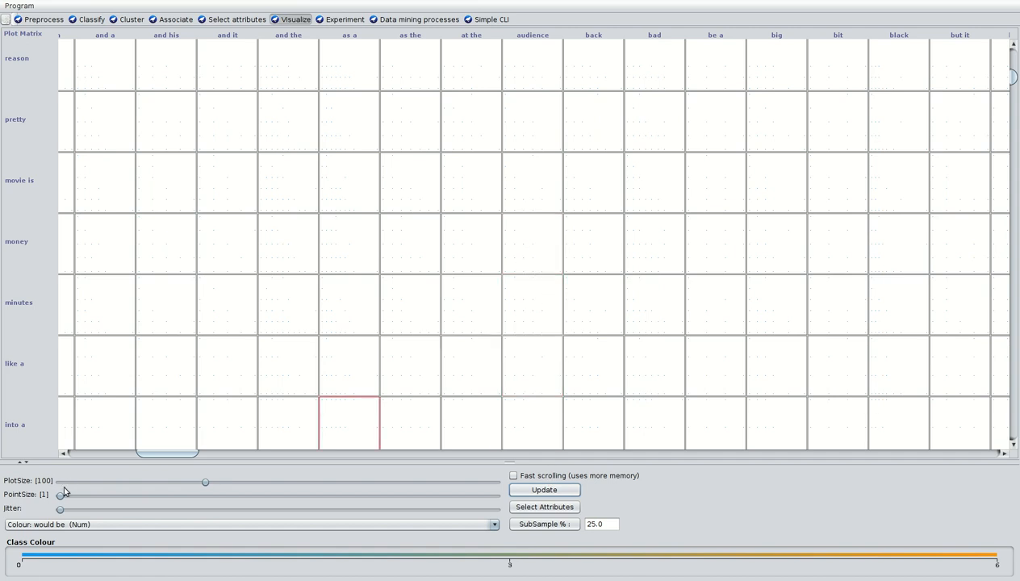
{"action": "left_click_drag", "start_coordinate": [61, 496], "coordinate": [253, 496]}
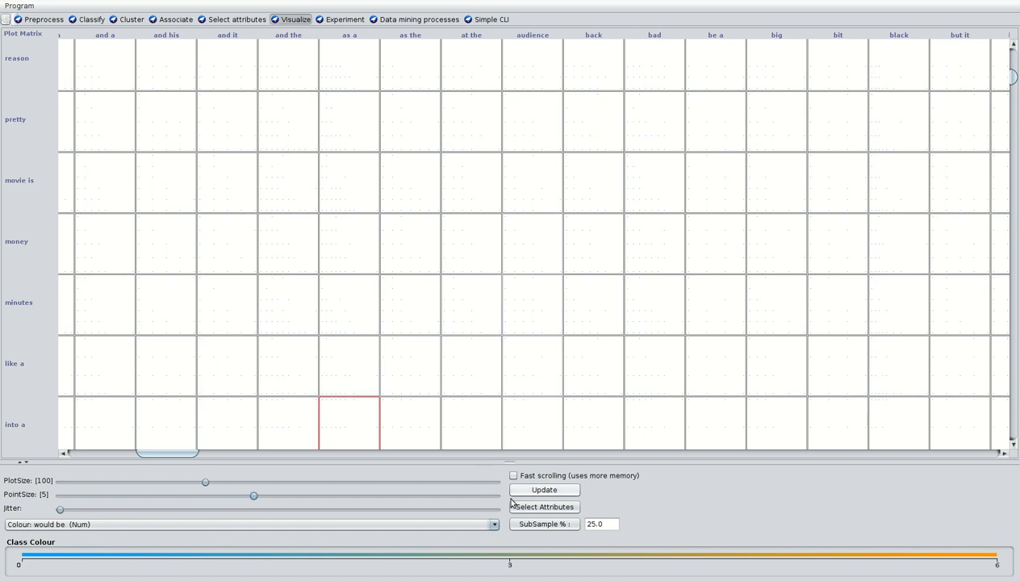
{"action": "left_click", "coordinate": [530, 492]}
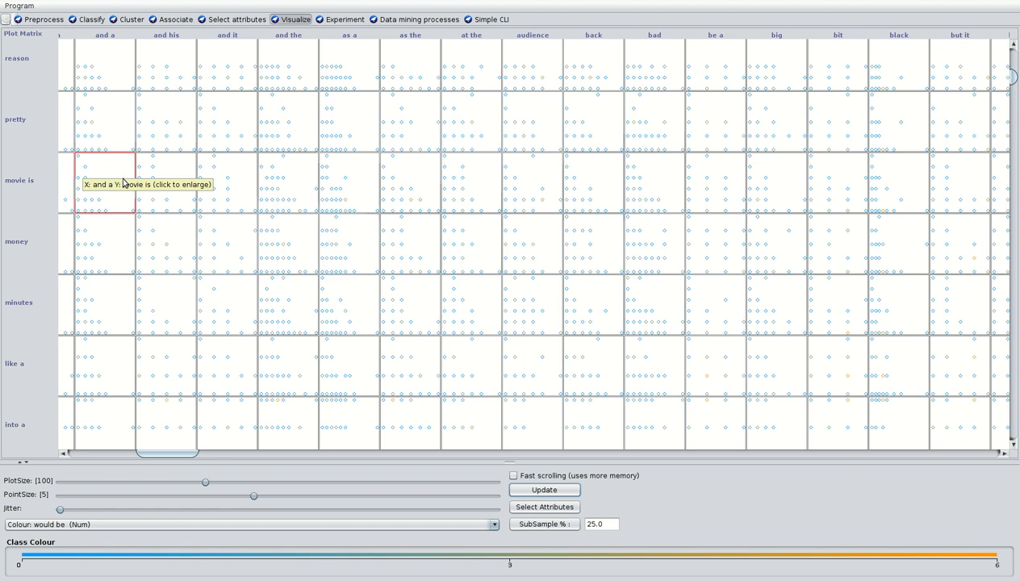
Step: Enlarge the matrix plot of "bad" on X against "movie is" on Y, examine its points, and close it
{"action": "left_click", "coordinate": [655, 197]}
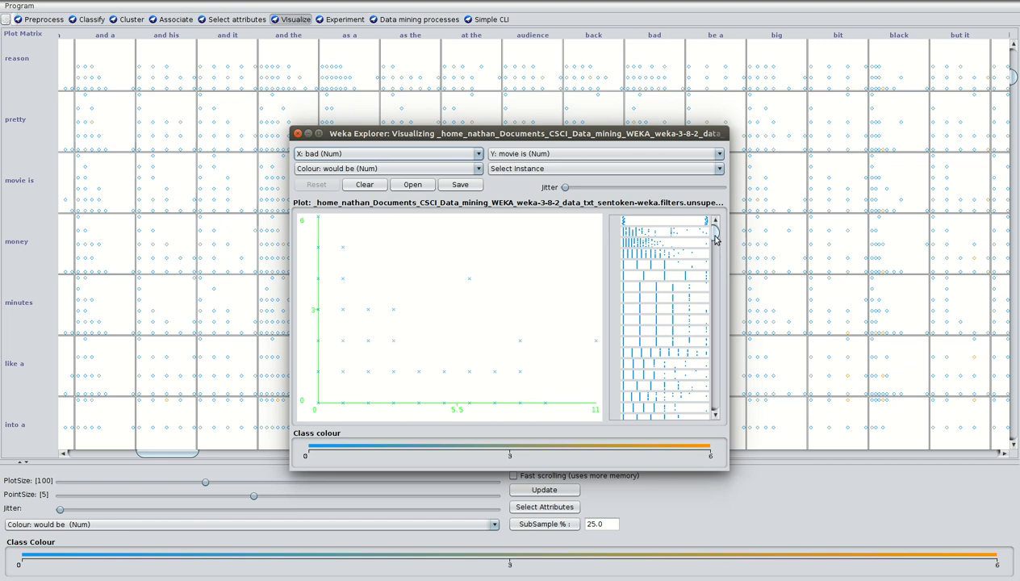
{"action": "mouse_move", "coordinate": [715, 234]}
{"action": "left_mouse_down"}
{"action": "mouse_move", "coordinate": [715, 248]}
{"action": "mouse_move", "coordinate": [713, 237]}
{"action": "left_mouse_up"}
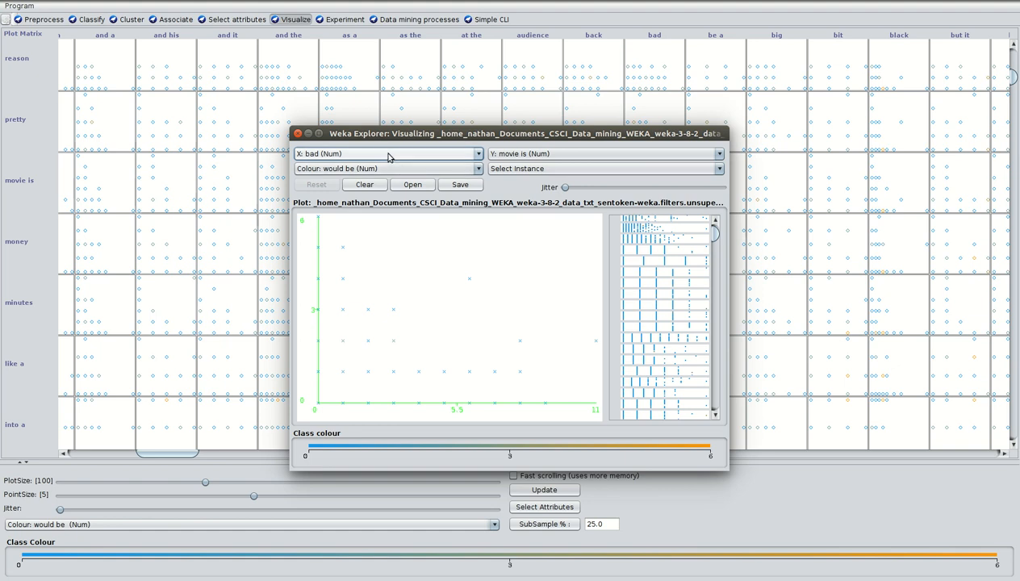
{"action": "left_click", "coordinate": [298, 135]}
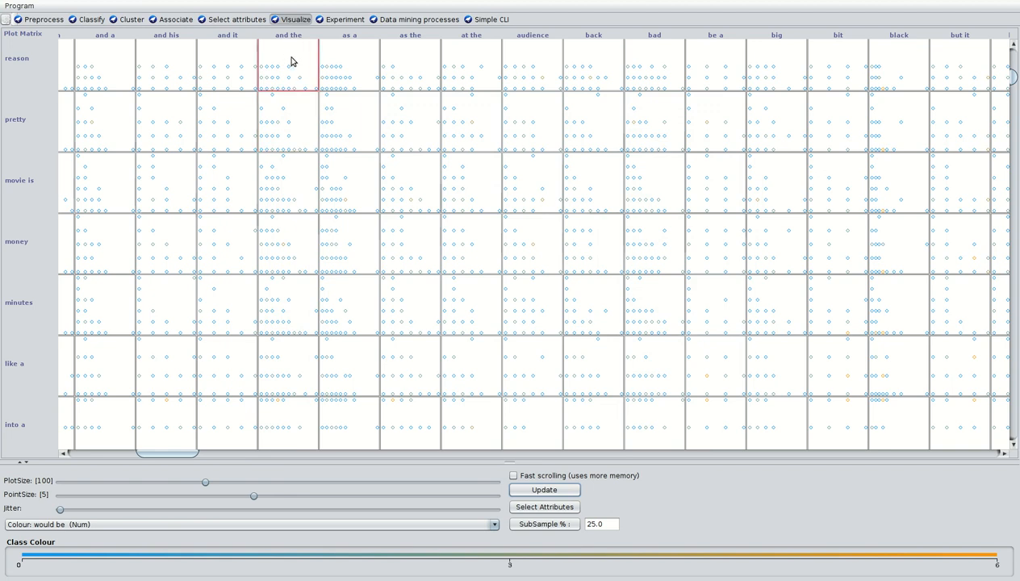
{"action": "left_click", "coordinate": [498, 527]}
{"action": "scroll", "coordinate": [413, 499], "scroll_direction": "up", "scroll_amount": 10}
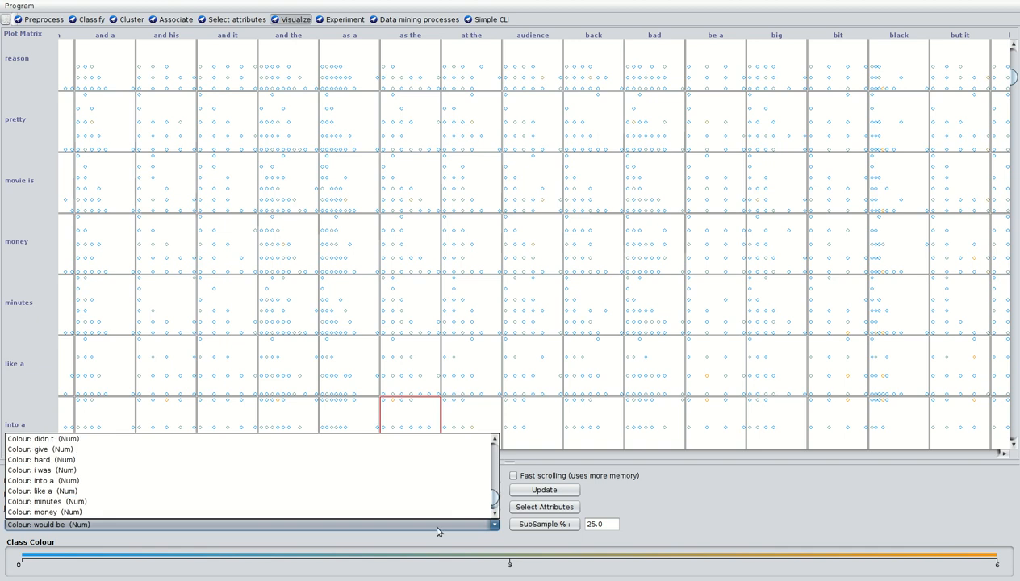
{"action": "scroll", "coordinate": [402, 493], "scroll_direction": "up", "scroll_amount": 15}
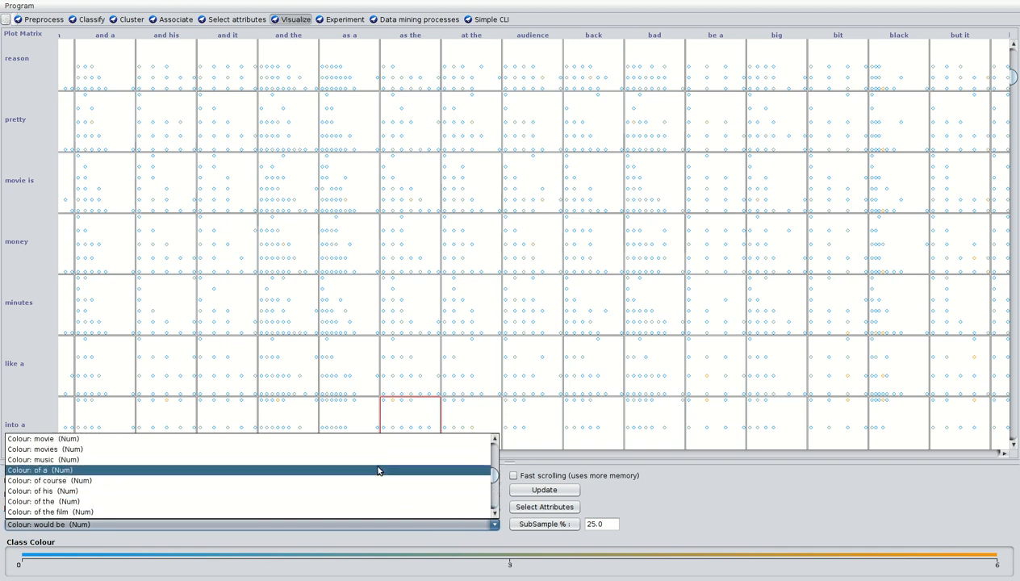
{"action": "scroll", "coordinate": [375, 468], "scroll_direction": "up", "scroll_amount": 10}
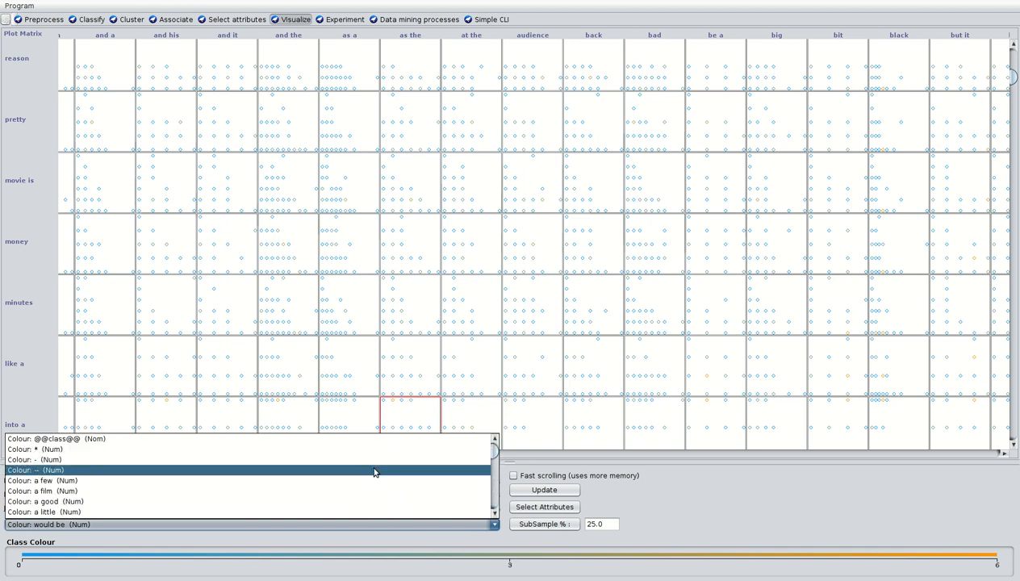
{"action": "left_click", "coordinate": [384, 440]}
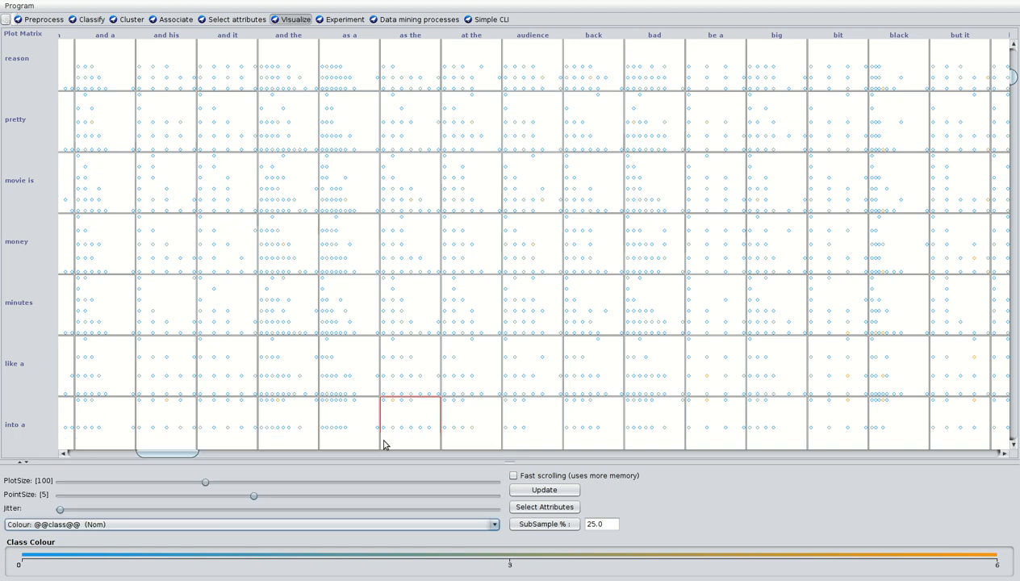
{"action": "left_click", "coordinate": [557, 491]}
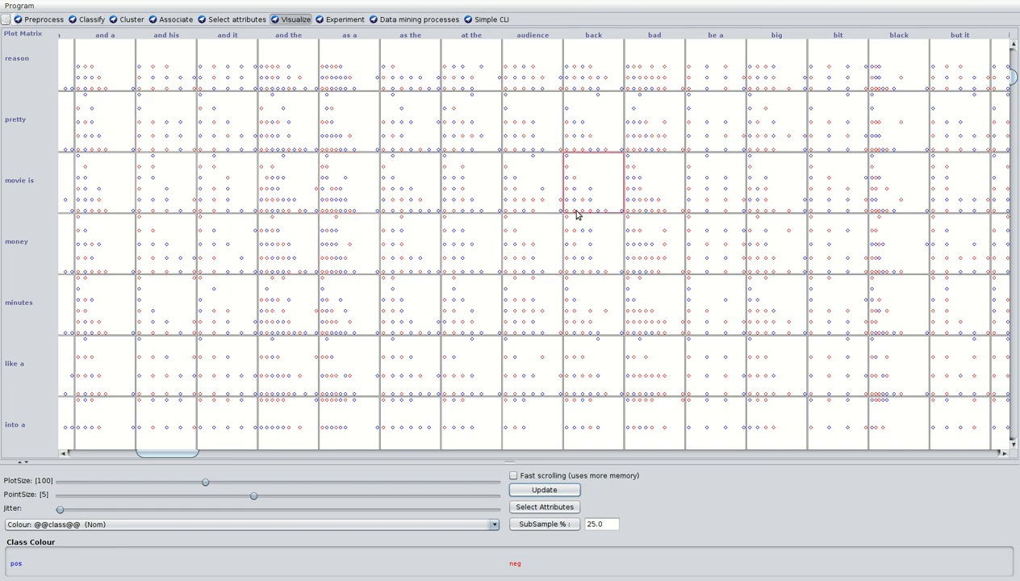
Step: Examine the enlarged "bad" against "movie is" plot with its class colouring, and close it
{"action": "left_click", "coordinate": [646, 194]}
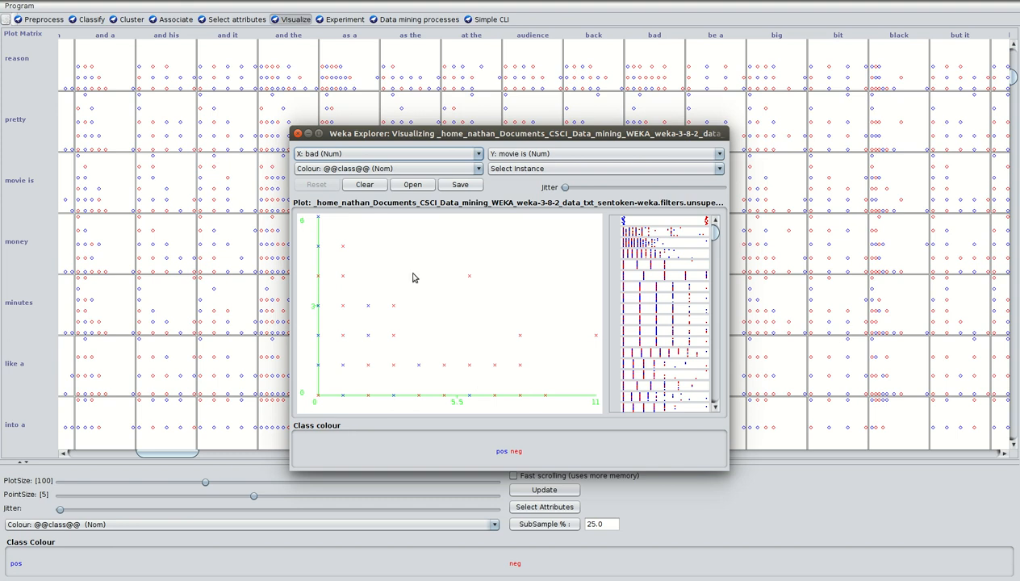
{"action": "left_click", "coordinate": [297, 133]}
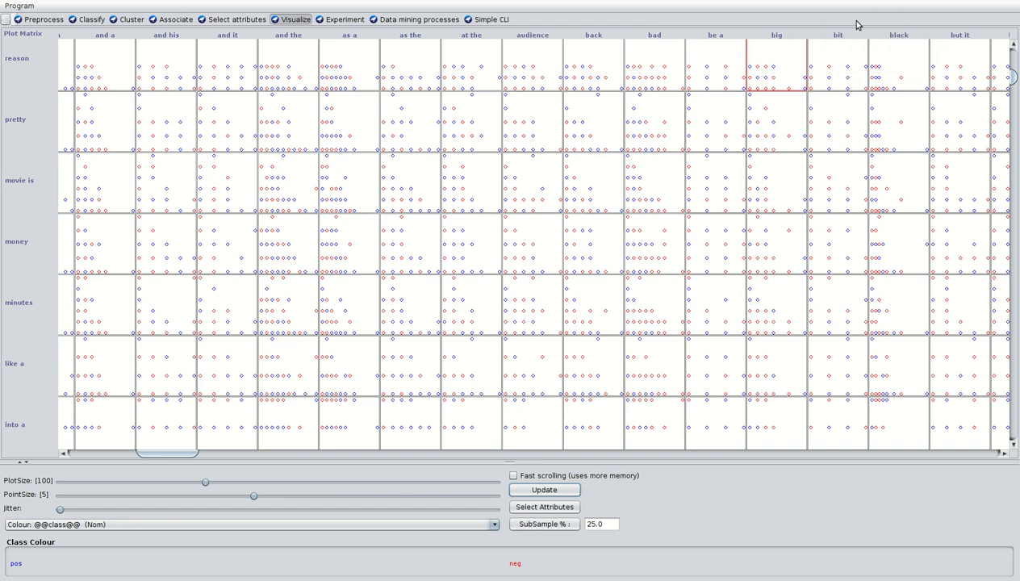
Step: Return to the classification results and review the BayesNet cross-validation summary and confusion matrix
{"action": "left_click", "coordinate": [89, 22]}
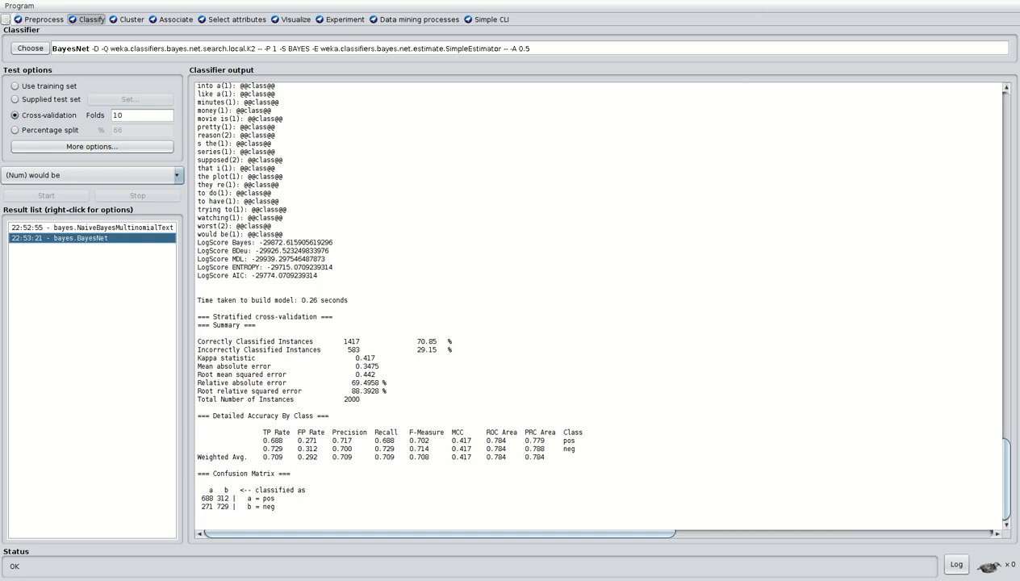
{"action": "left_click", "coordinate": [847, 1]}
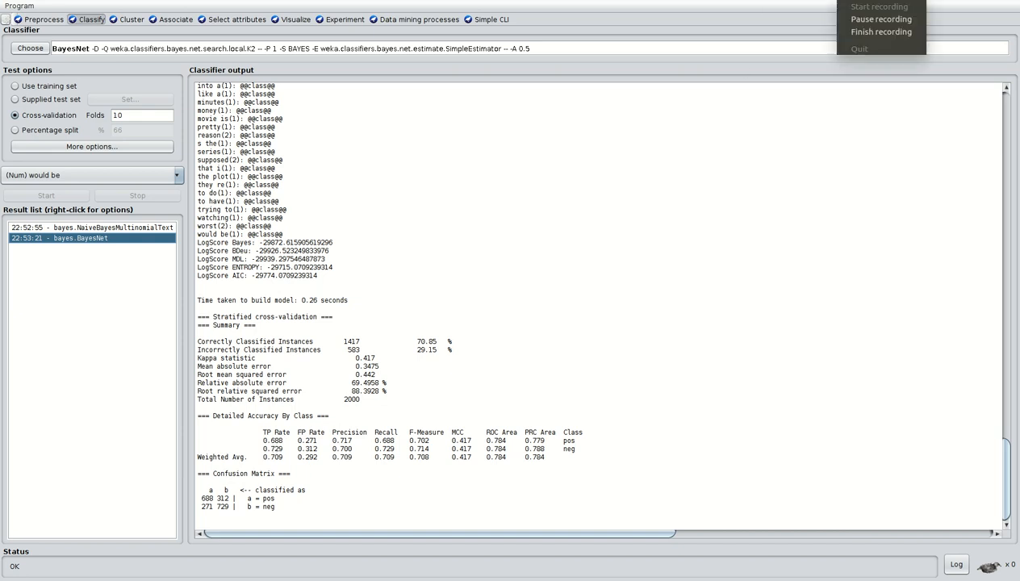
{"action": "left_click", "coordinate": [855, 20]}
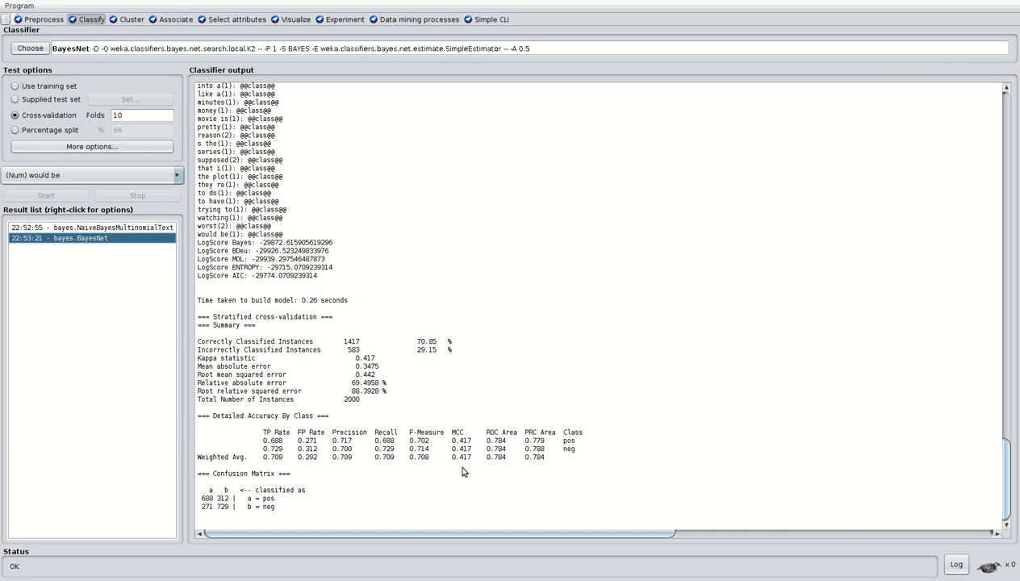